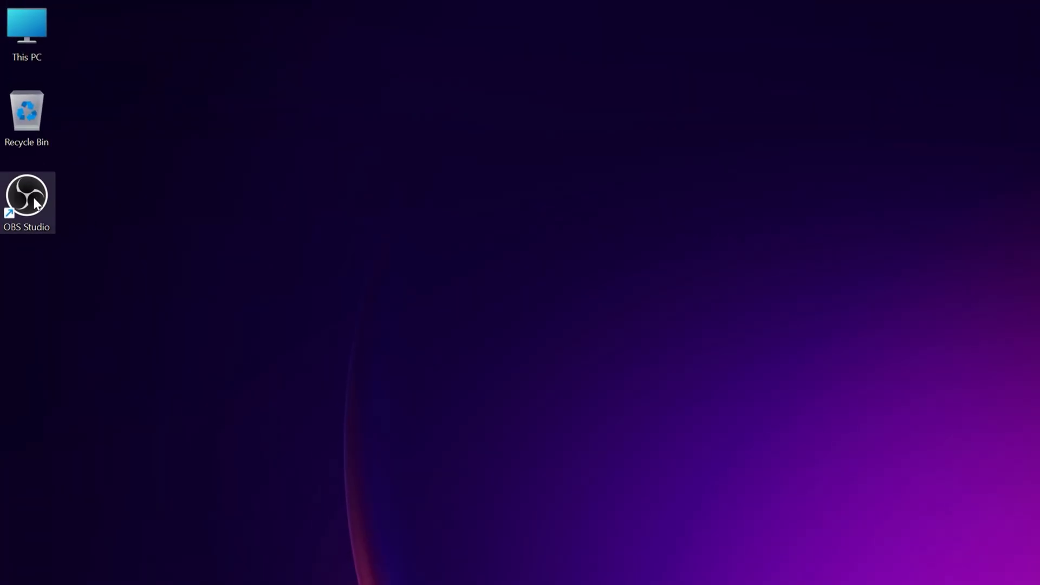
- Open the OBS Studio shortcut's file location to reach obs64 in the 64bit folder
right_click(36, 203)
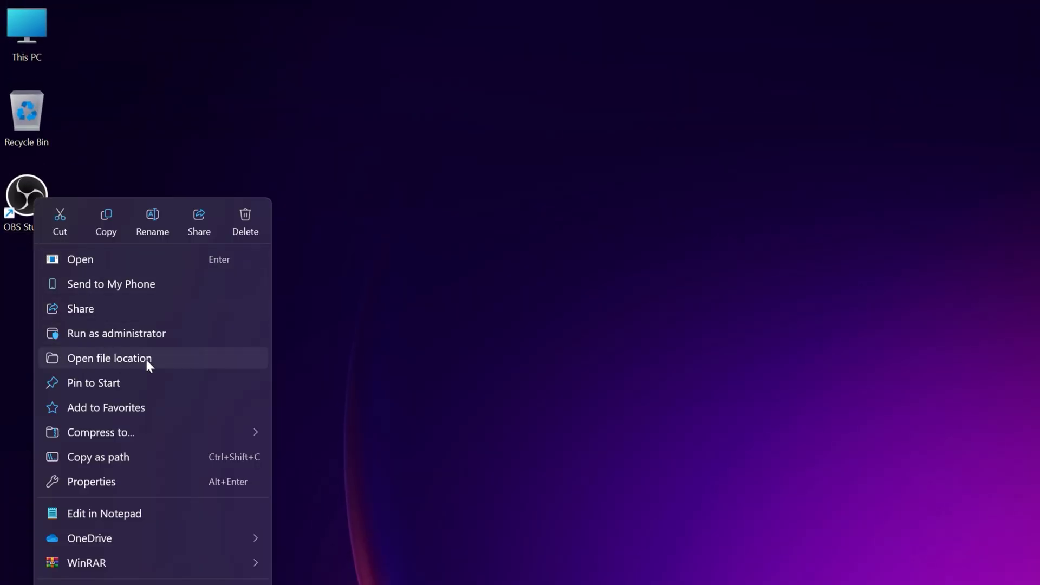
left_click(148, 364)
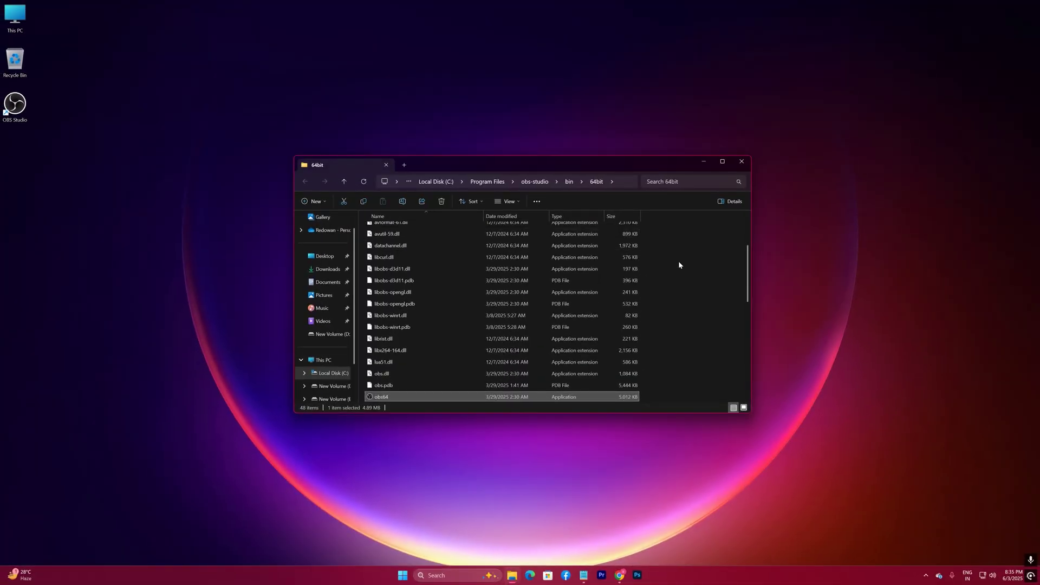
left_click_drag(742, 301, 755, 404)
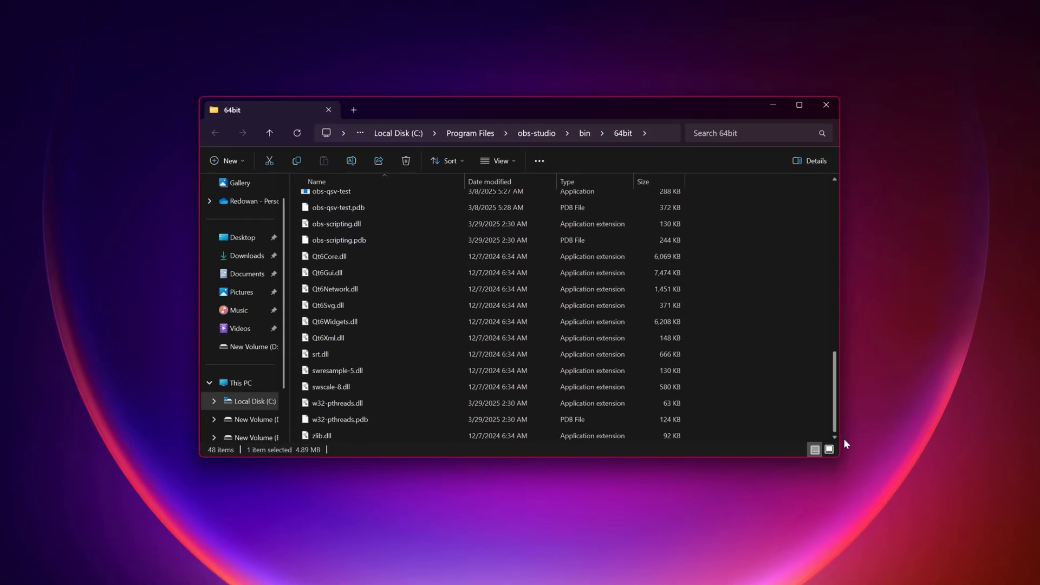
left_click_drag(846, 443, 828, 311)
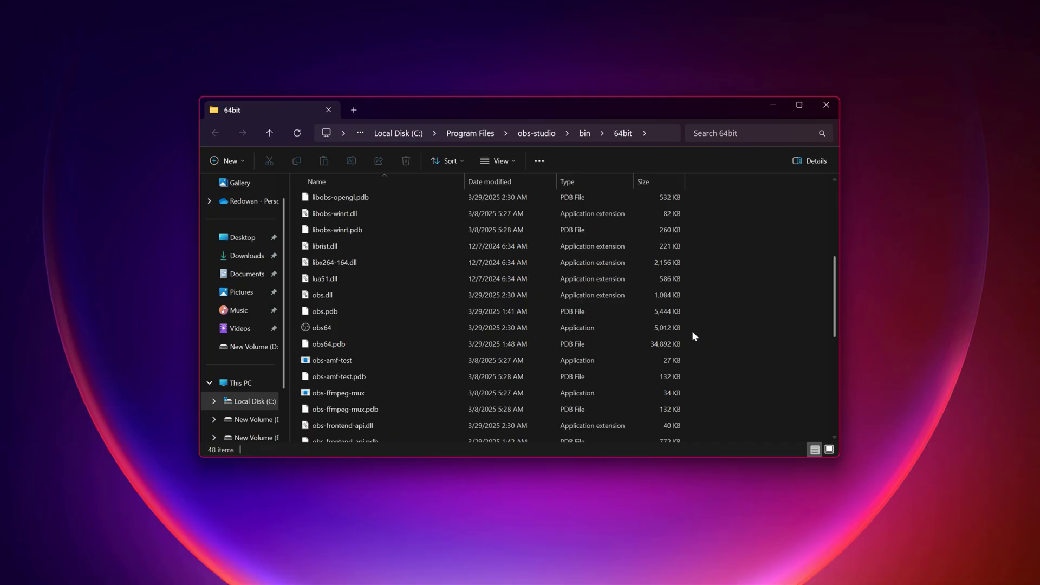
- Set obs64's compatibility property to always run as administrator
right_click(369, 327)
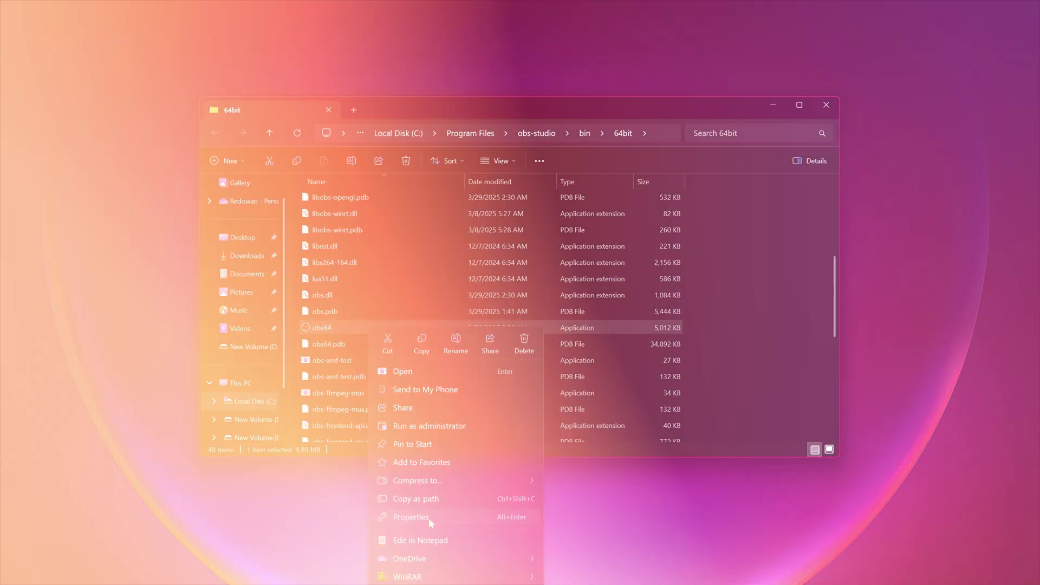
left_click(428, 517)
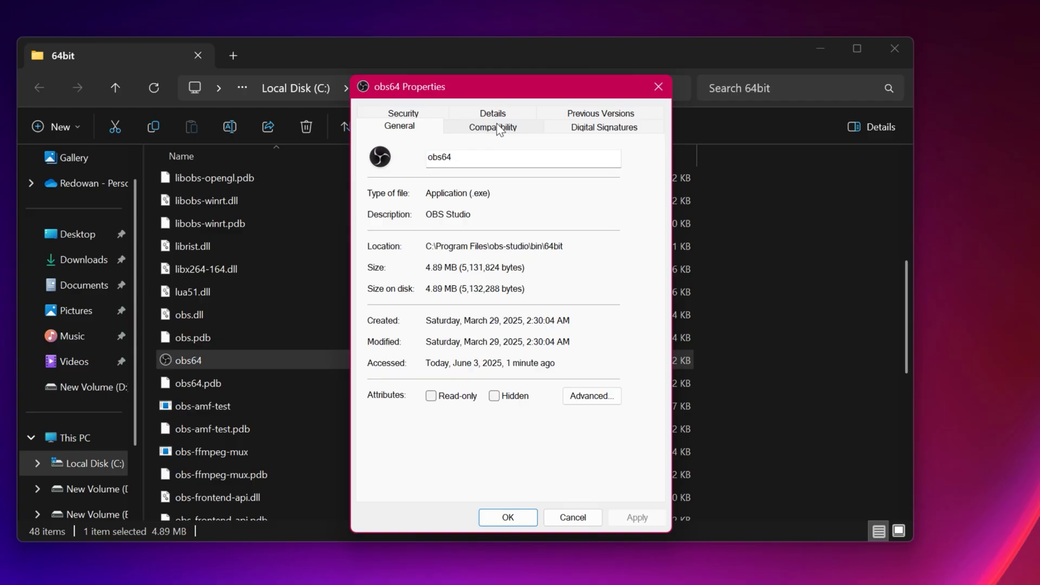
left_click(498, 128)
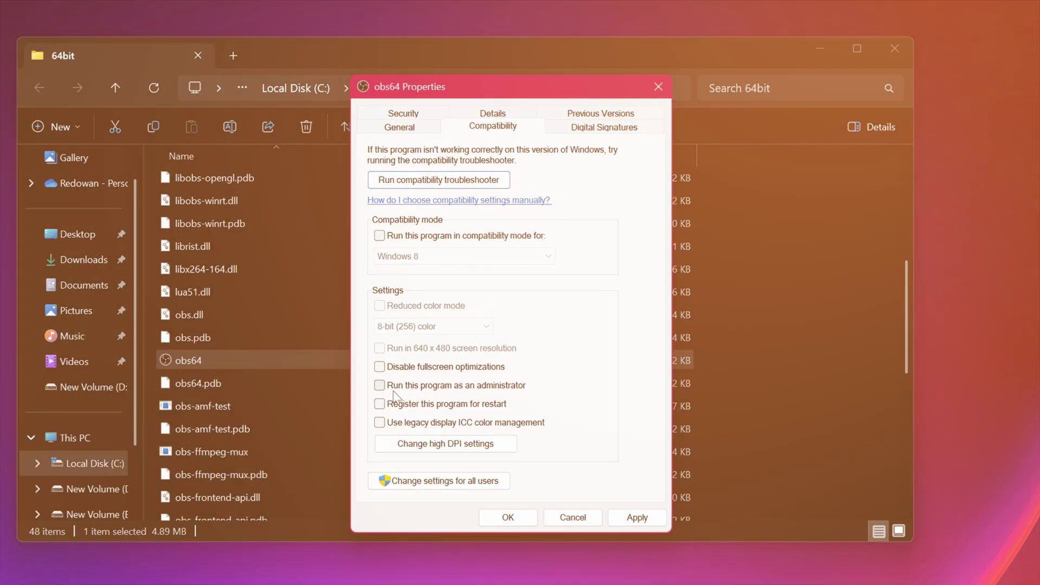
left_click(381, 387)
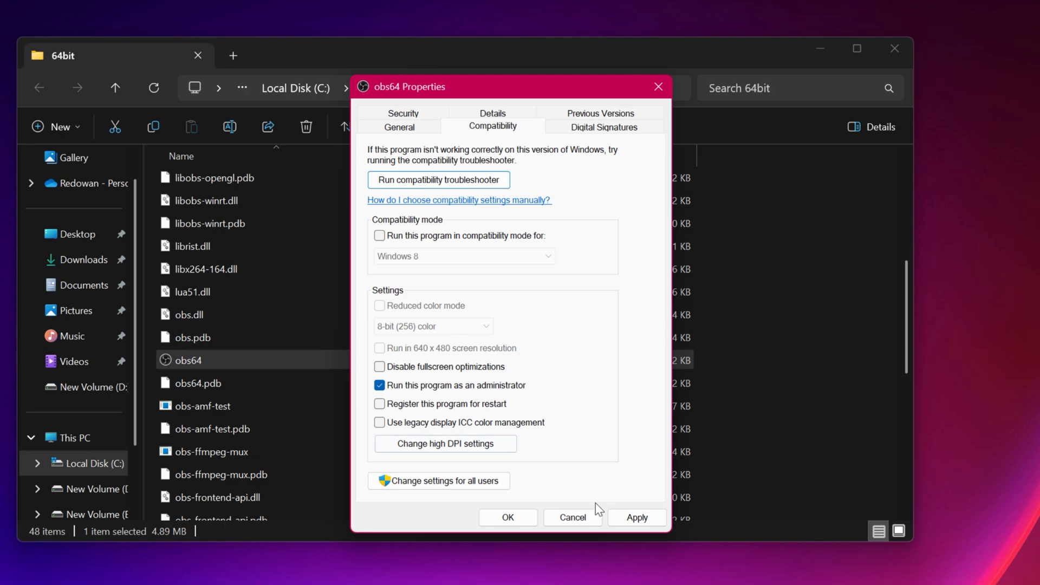
left_click(508, 517)
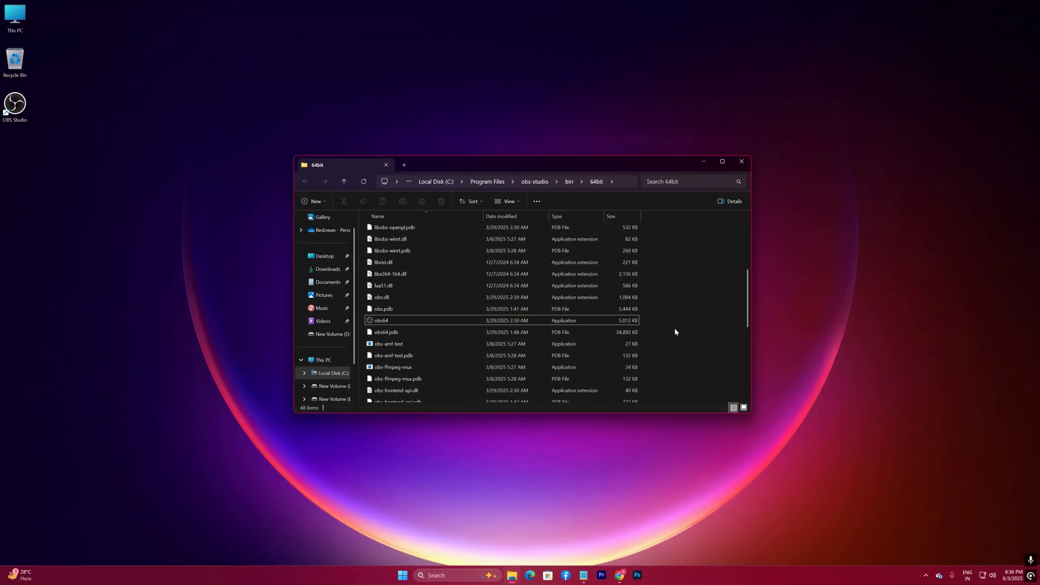
- Close the 64bit folder window and launch OBS Studio with administrator rights
left_click(745, 163)
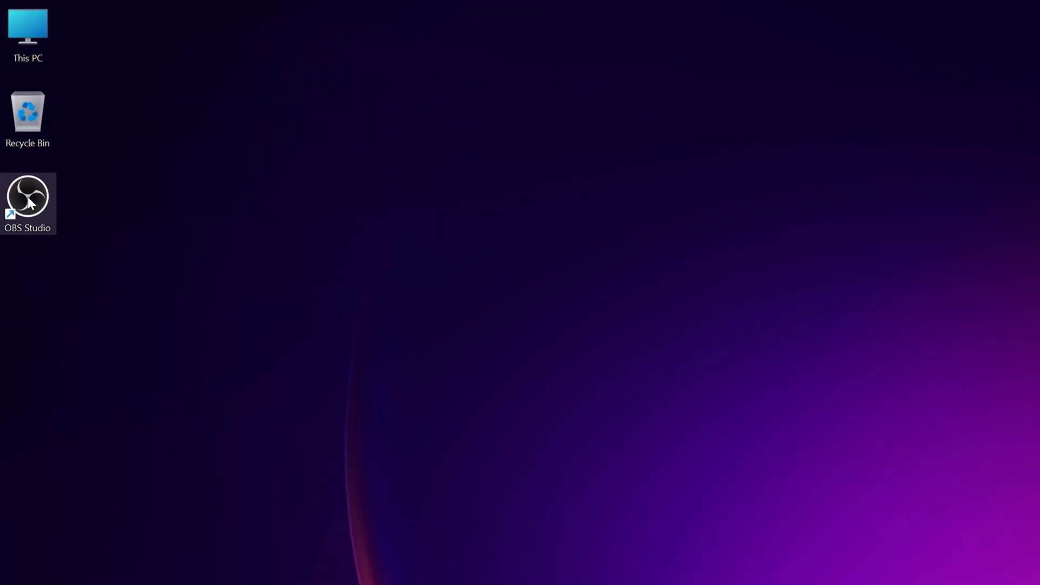
double_click(30, 204)
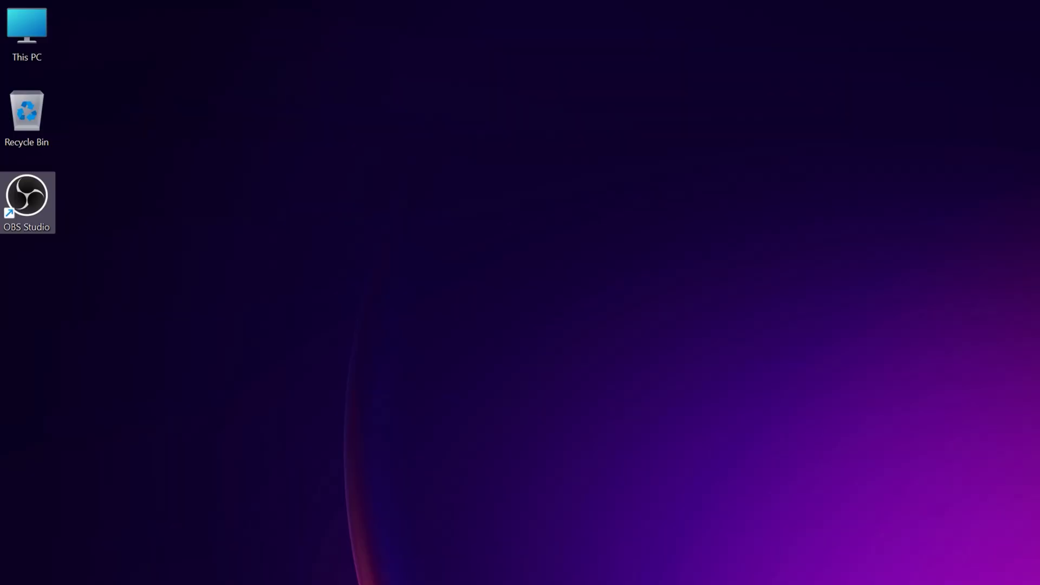
left_click(561, 355)
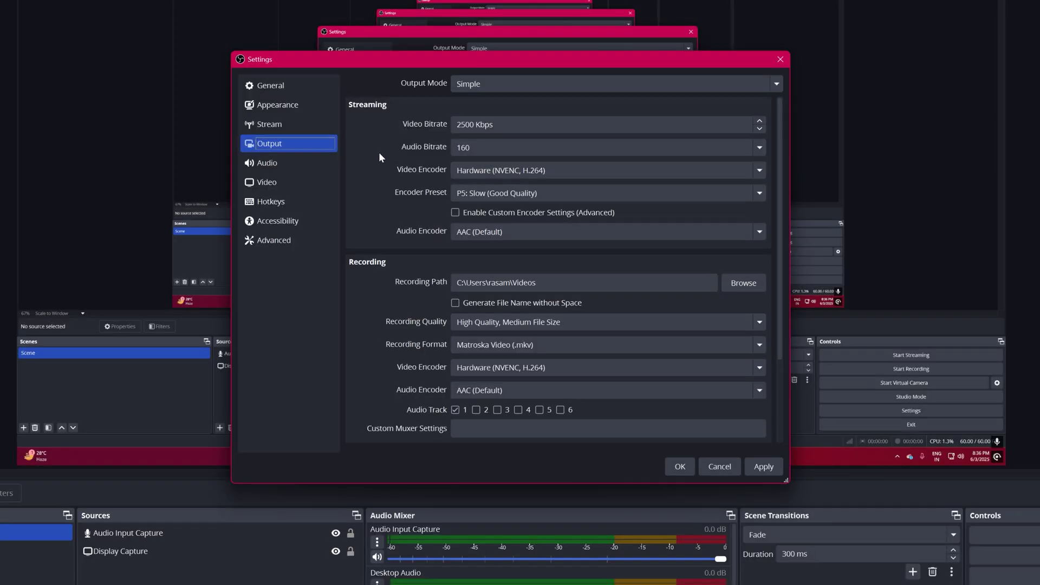
- Switch the Output Mode to Advanced and show the Recording settings
left_click(547, 88)
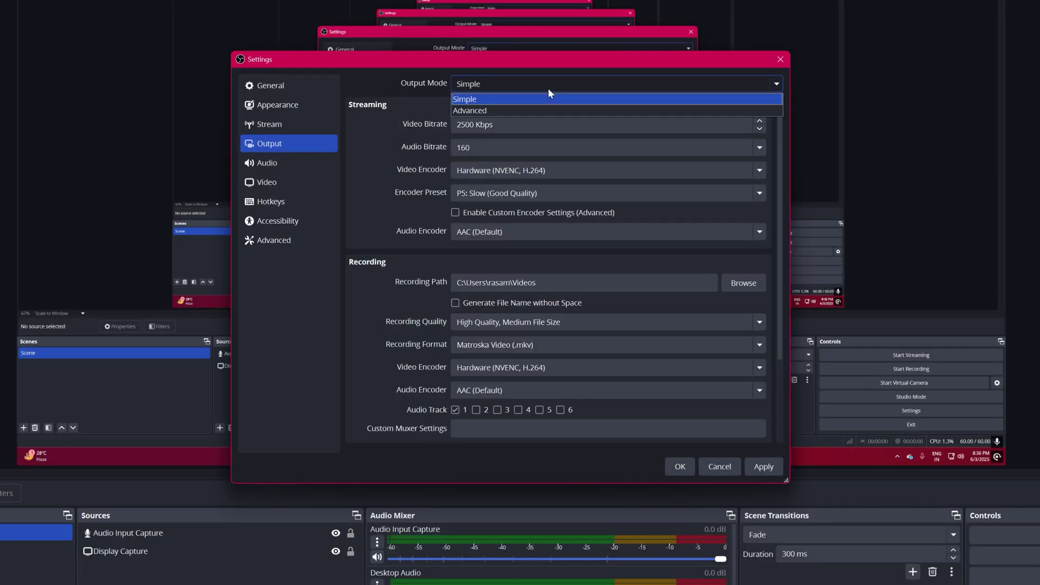
left_click(476, 111)
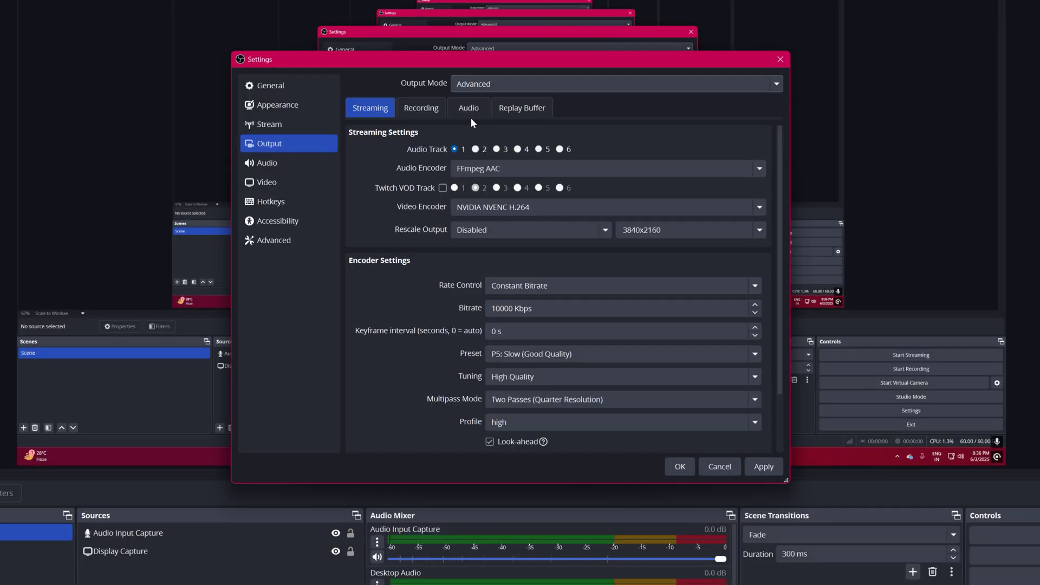
left_click(422, 108)
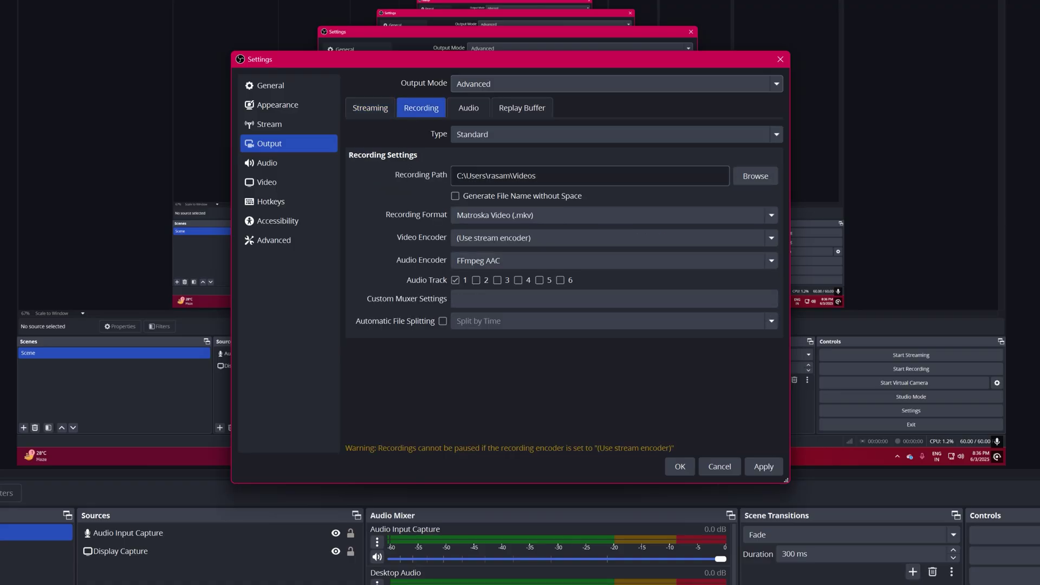
- Create a Recordings folder on drive E: and make E:/Recordings the recording path
left_click(755, 175)
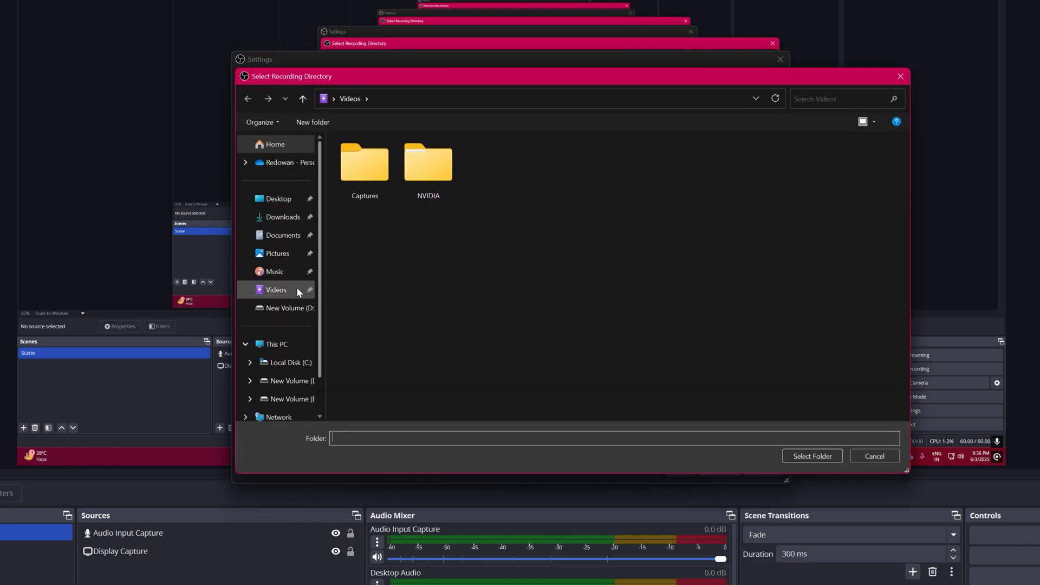
scroll(297, 293, "down", 1)
left_click(289, 359)
key("ctrl+shift+n")
type("Recp")
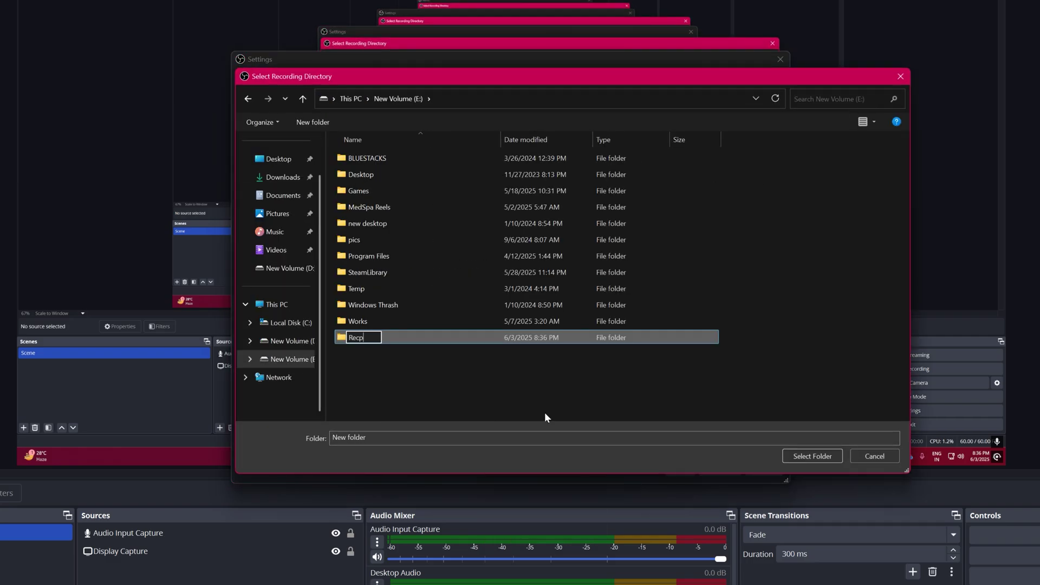
type("ordings")
key("Return")
left_click(811, 456)
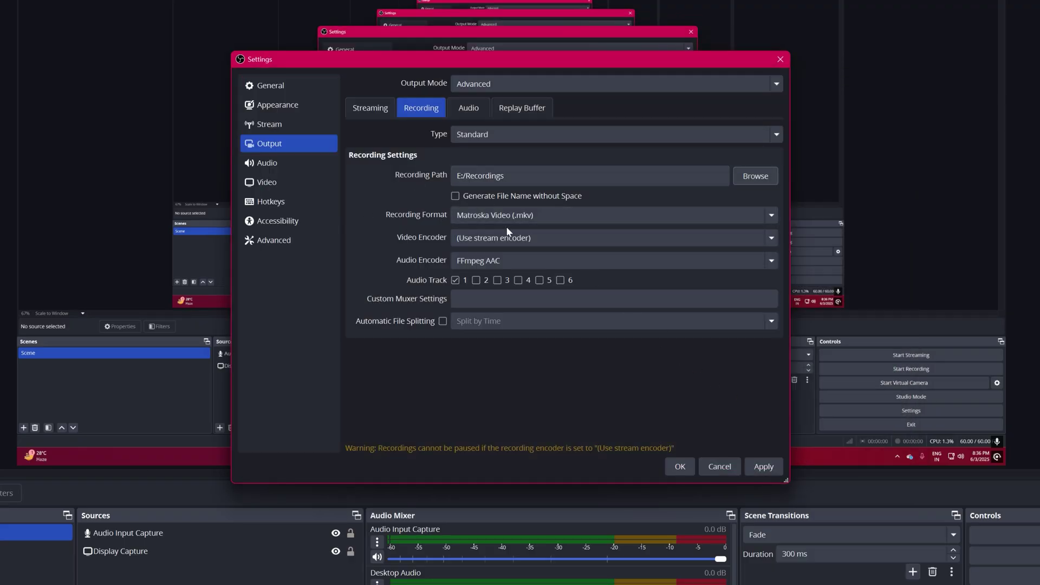
- Change the recording format from Matroska to MPEG-4 (.mp4)
left_click(771, 216)
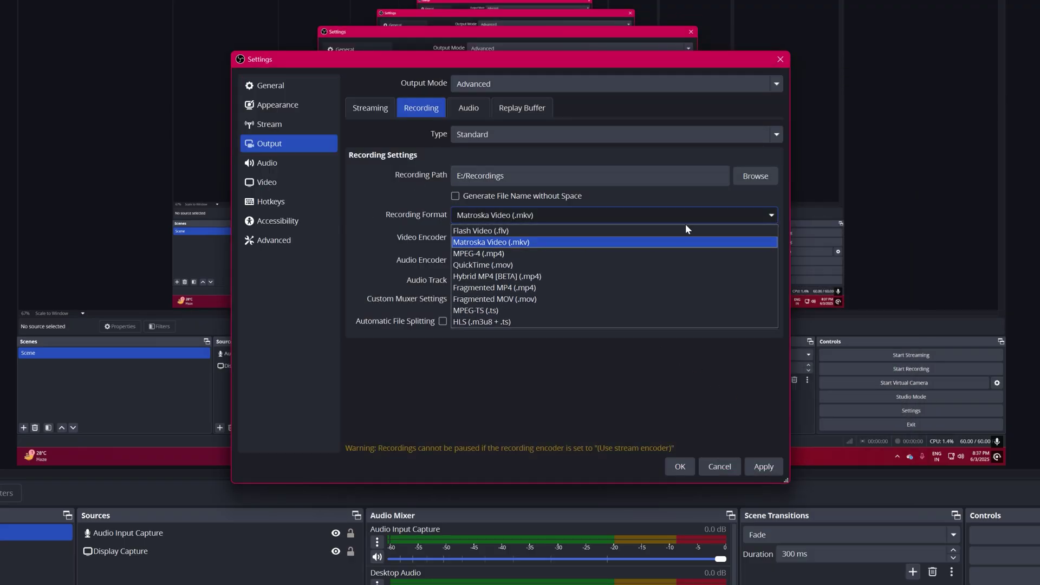
left_click(503, 253)
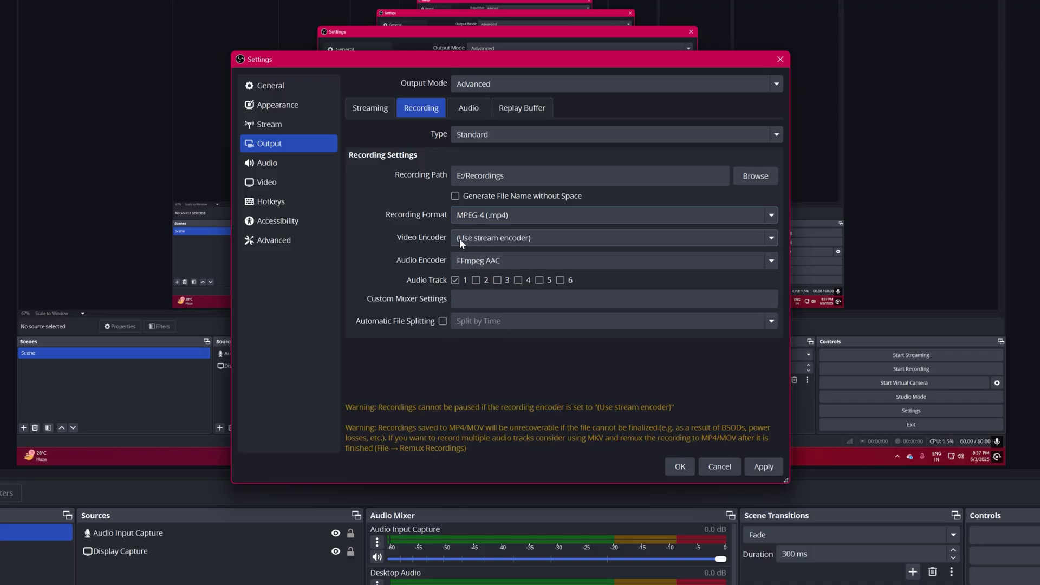
left_click(771, 239)
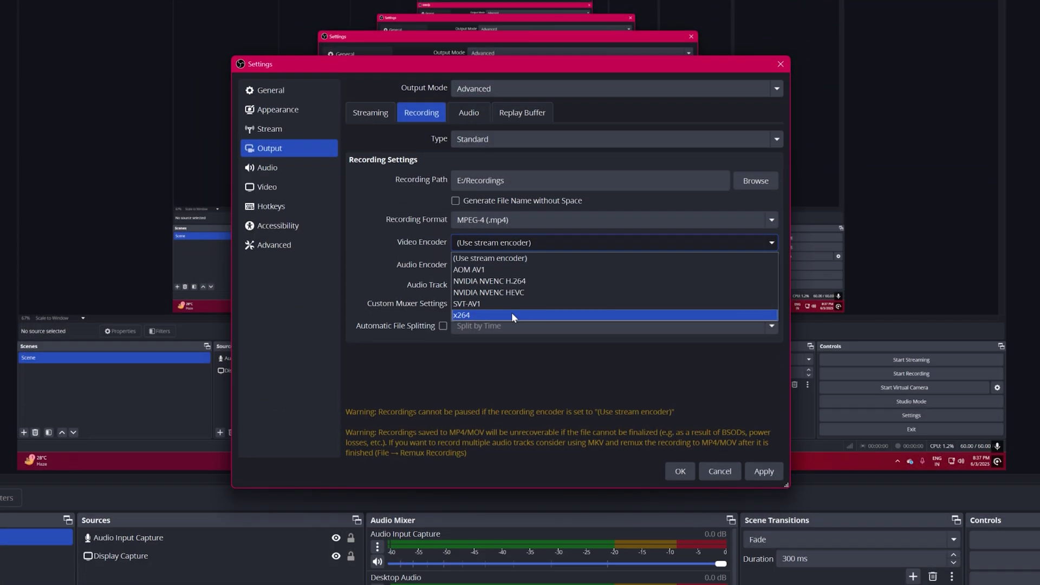
- Record with x264 using CRF rate control at 23 and a 2 s keyframe interval
left_click(511, 310)
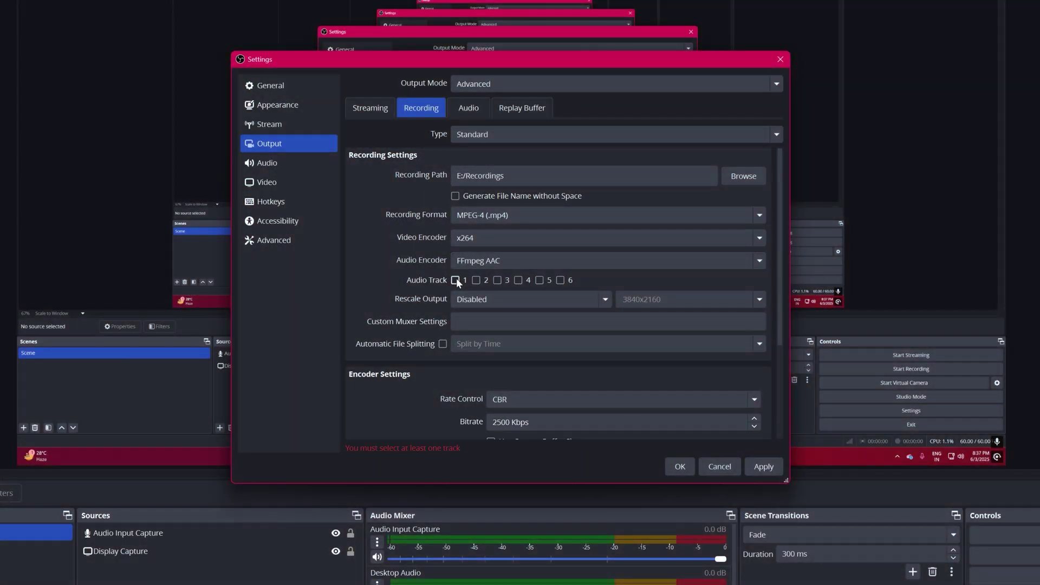
scroll(402, 341, "down", 3)
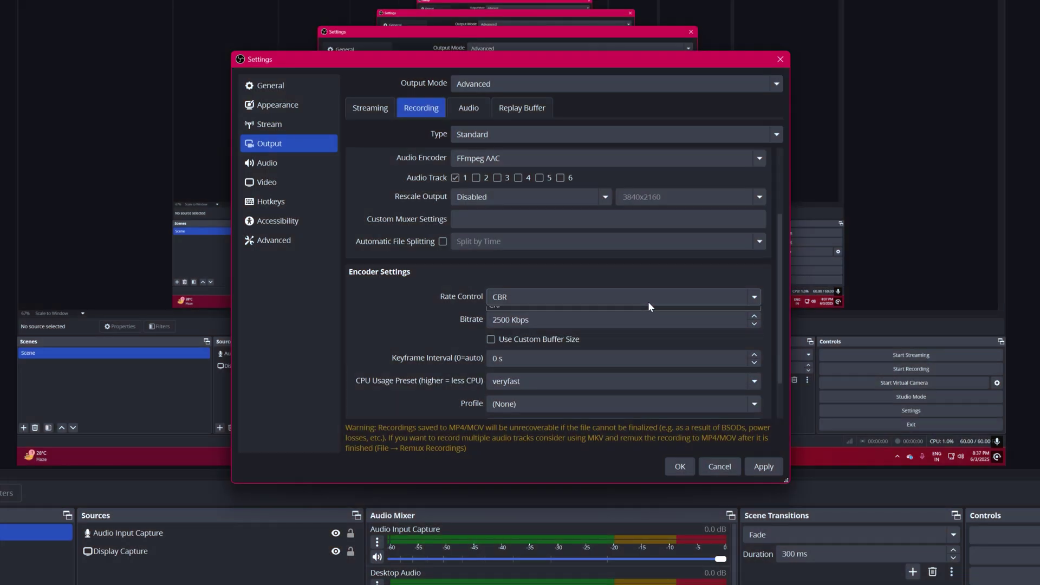
left_click(648, 302)
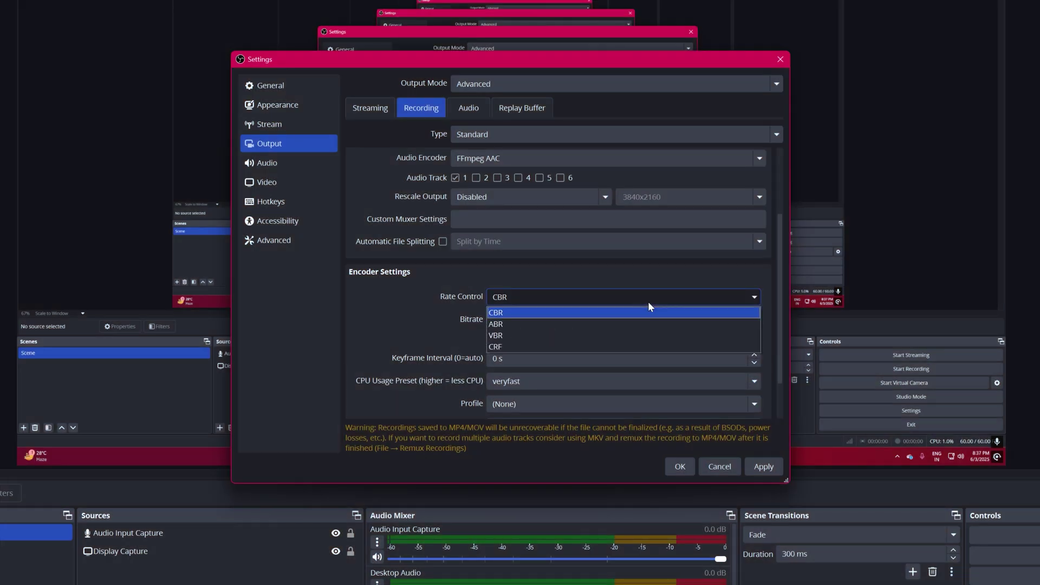
left_click(514, 347)
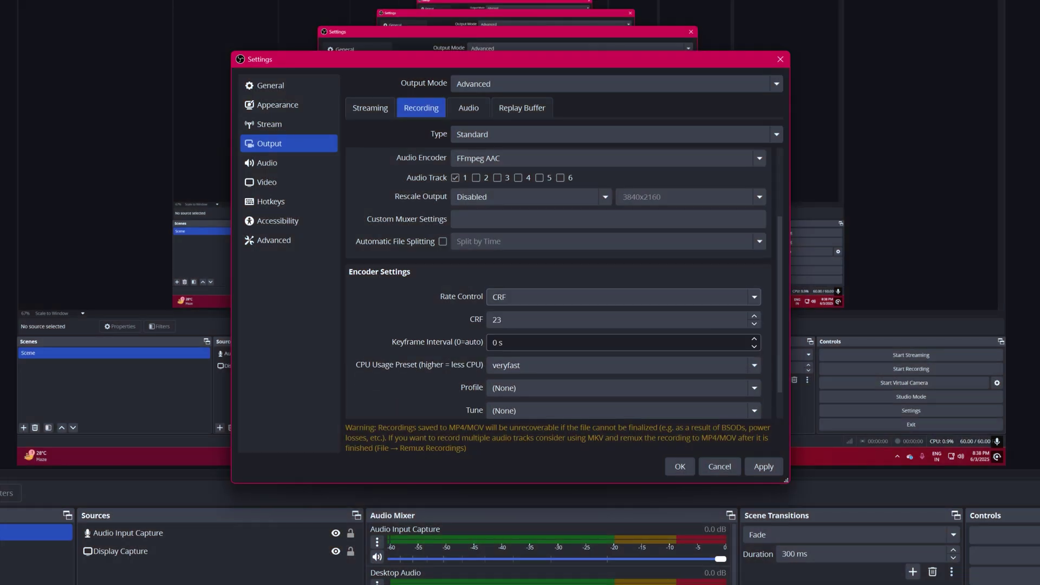
left_click(501, 319)
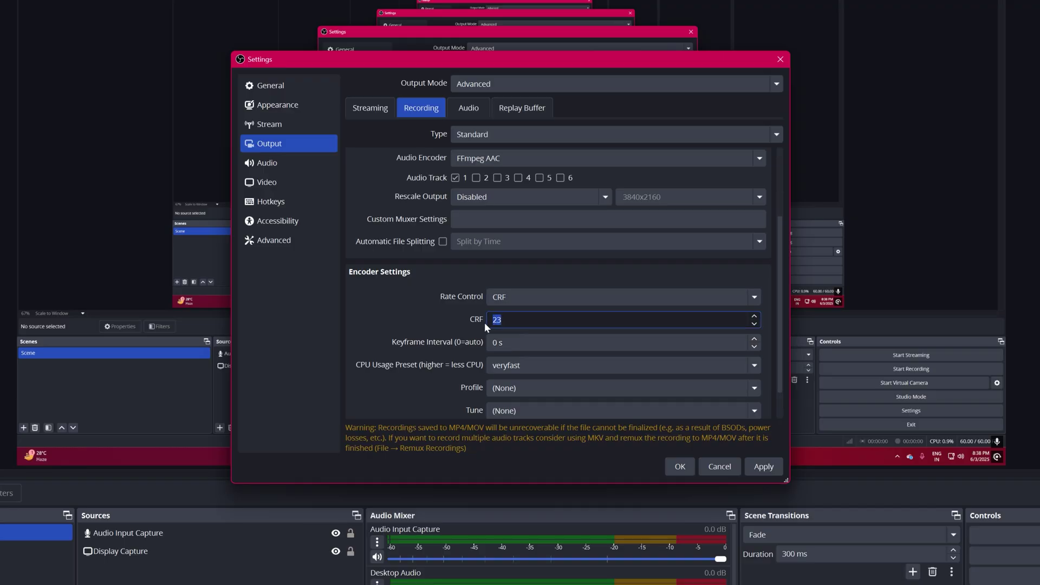
left_click(441, 316)
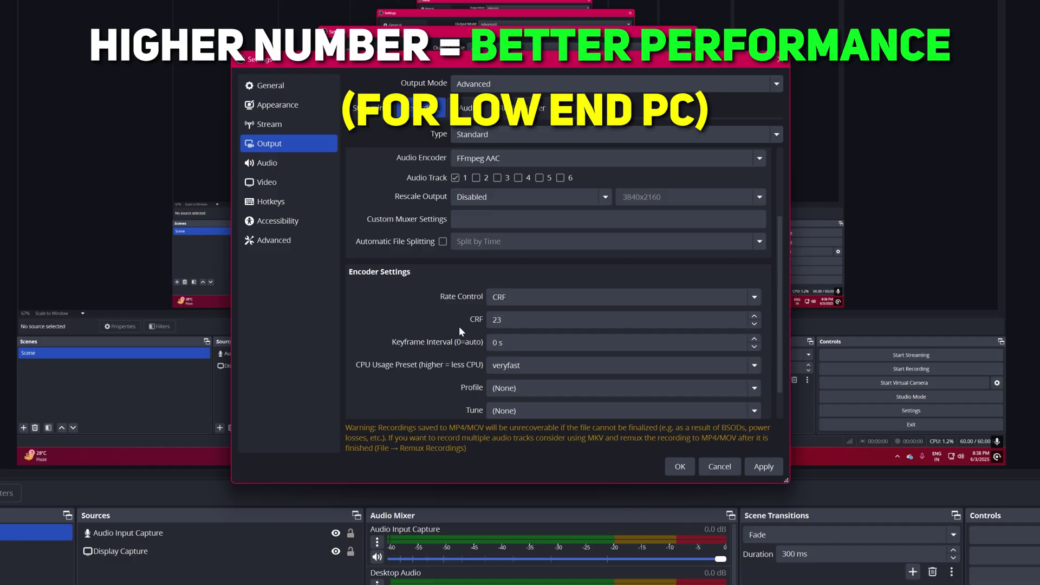
left_click(486, 345)
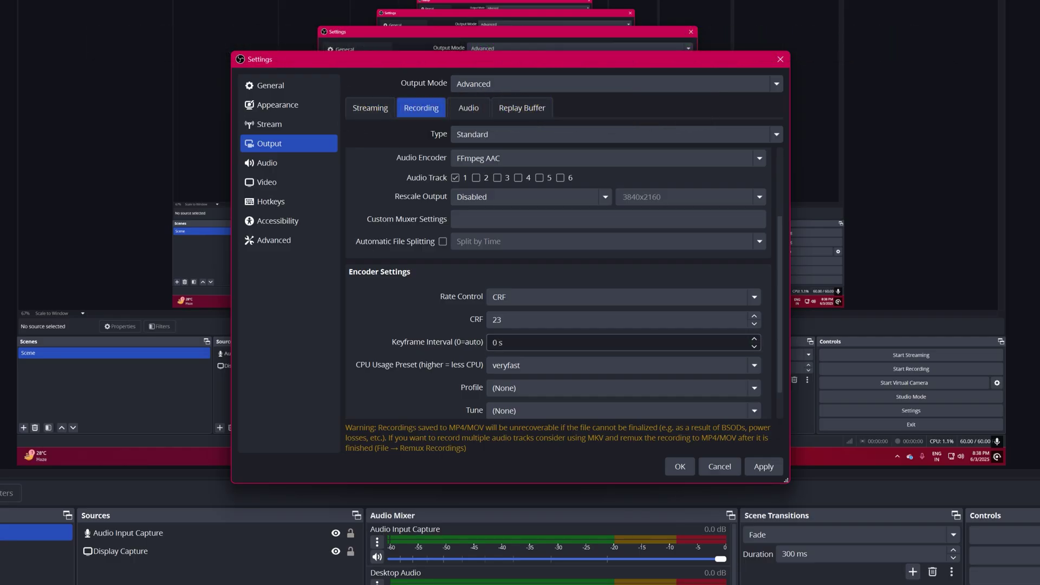
scroll(486, 344, "down", 1)
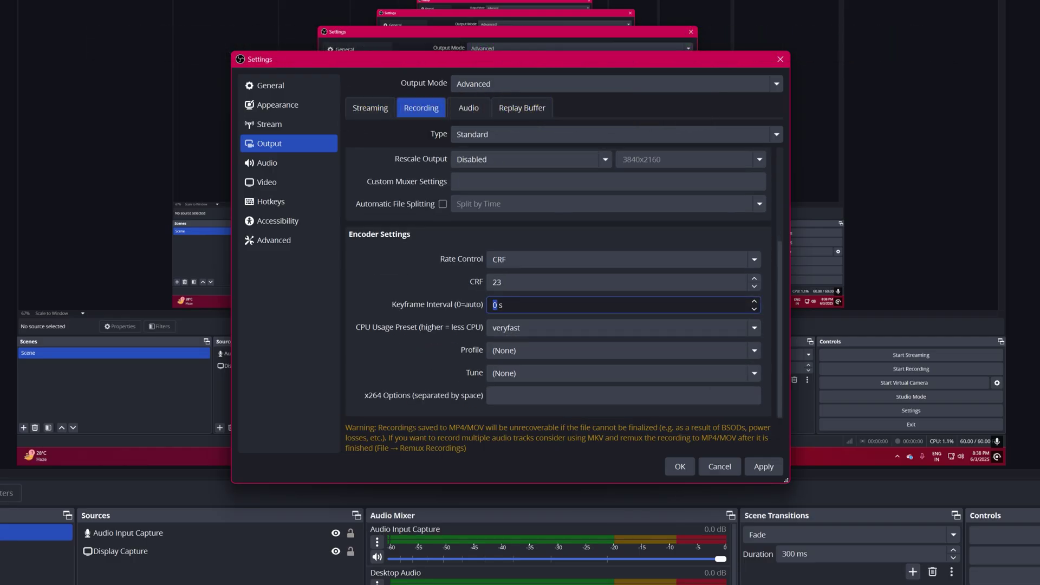
- Use the veryfast CPU preset, high profile and (None) tune for x264
left_click(607, 329)
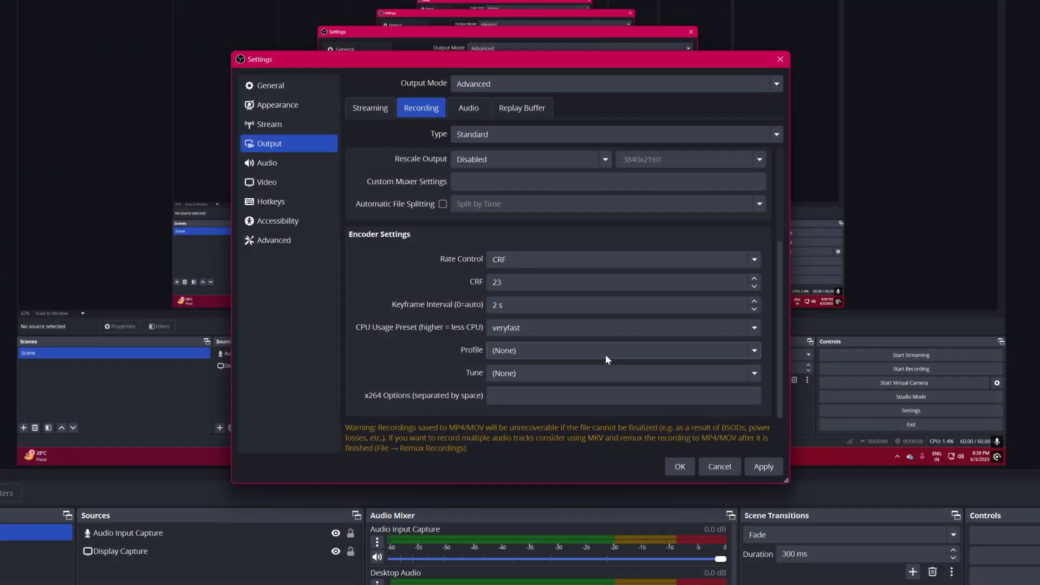
left_click(605, 354)
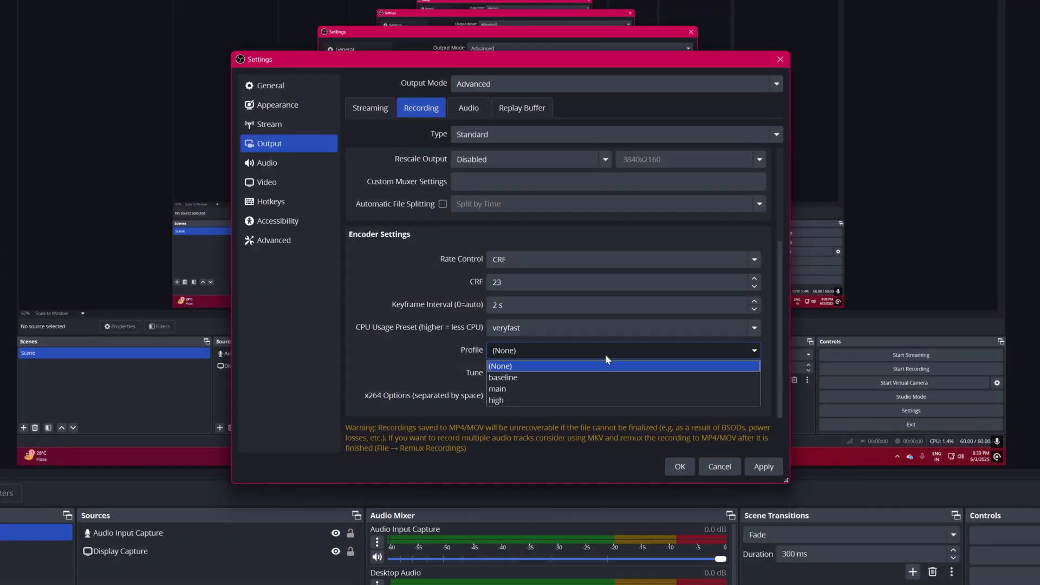
left_click(499, 401)
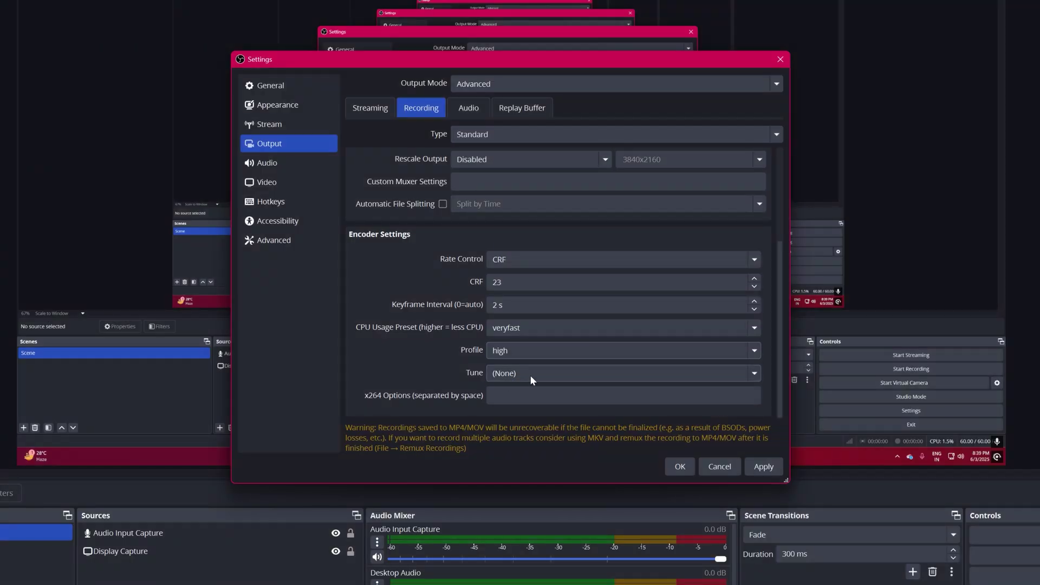
left_click(561, 373)
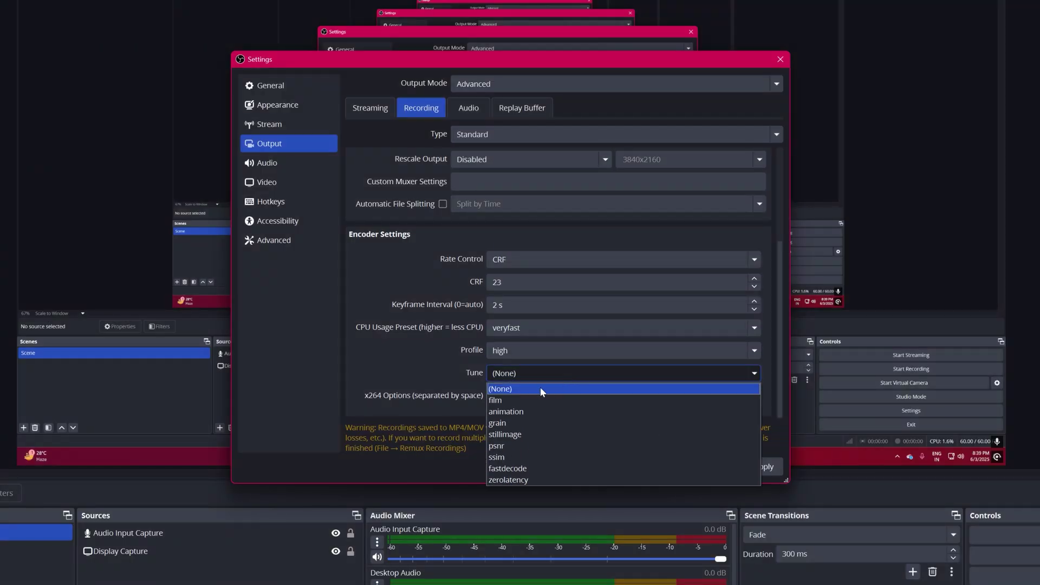
left_click(540, 387)
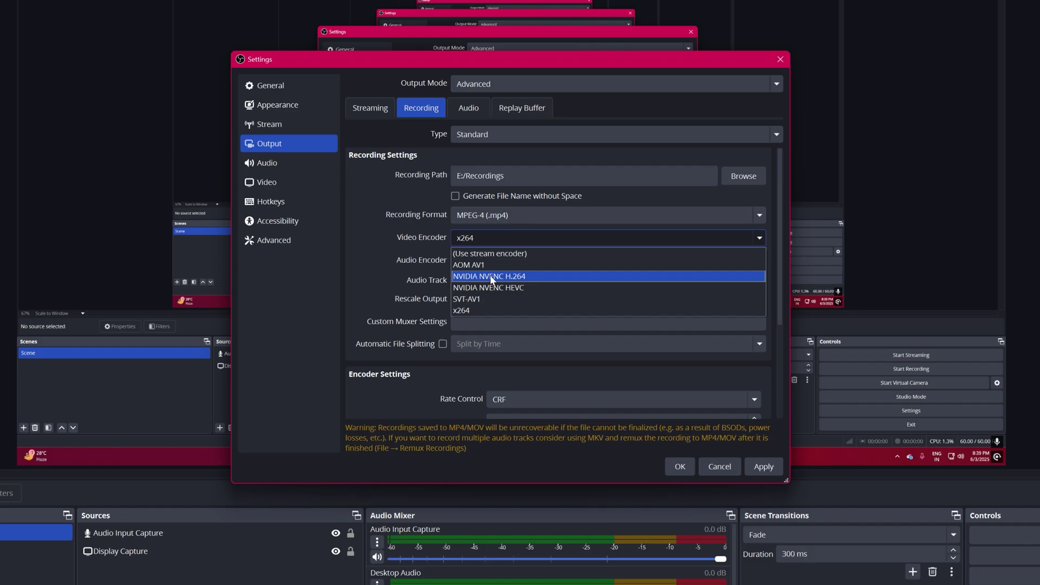
- Switch the recording encoder to NVIDIA NVENC H.264 with Constant QP 20 and 2 s keyframes
left_click(561, 275)
left_click(455, 280)
left_click(456, 281)
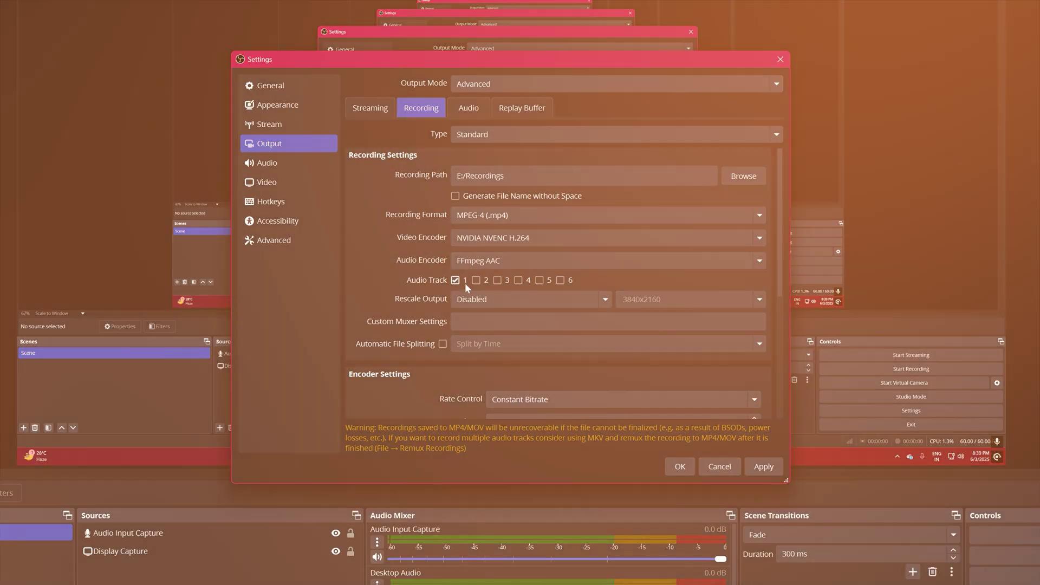
scroll(382, 296, "down", 4)
left_click(600, 266)
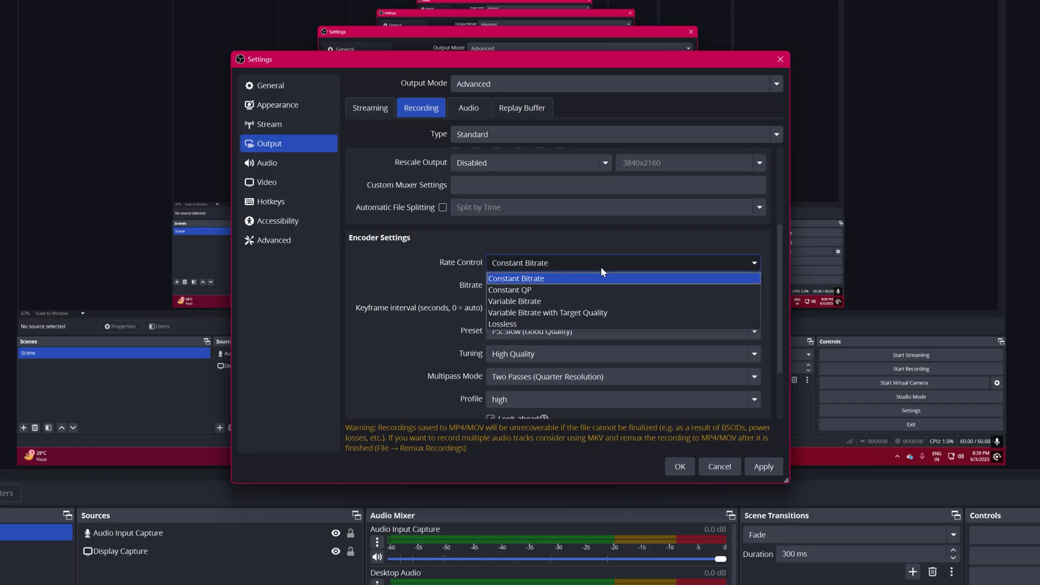
left_click(563, 289)
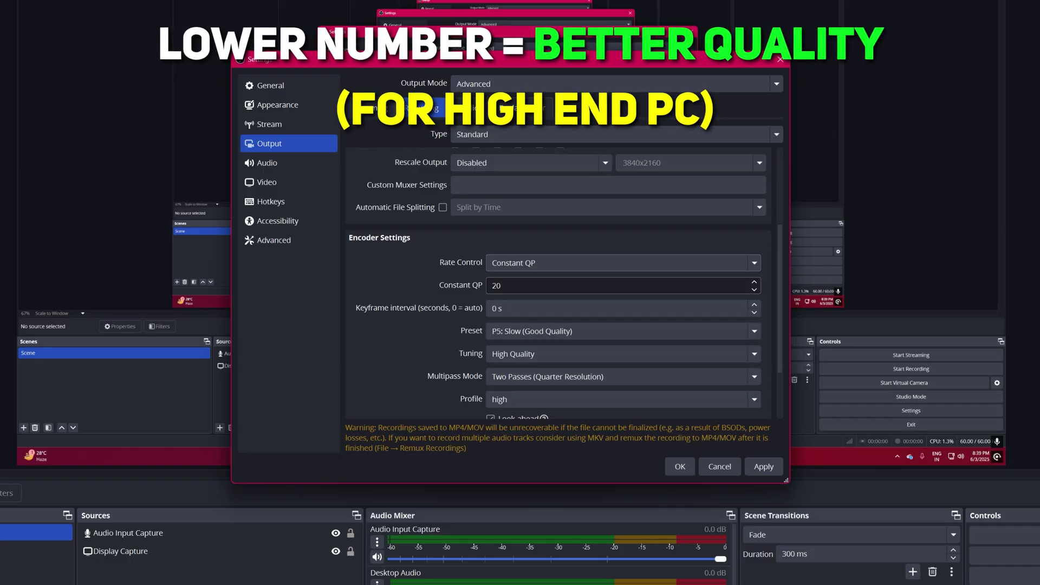
double_click(495, 286)
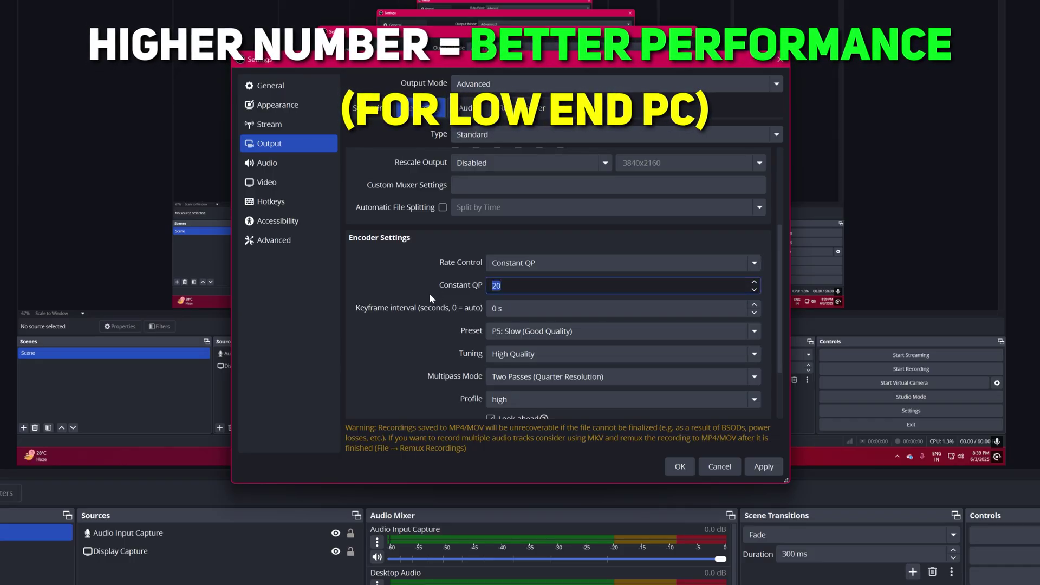
key("Tab")
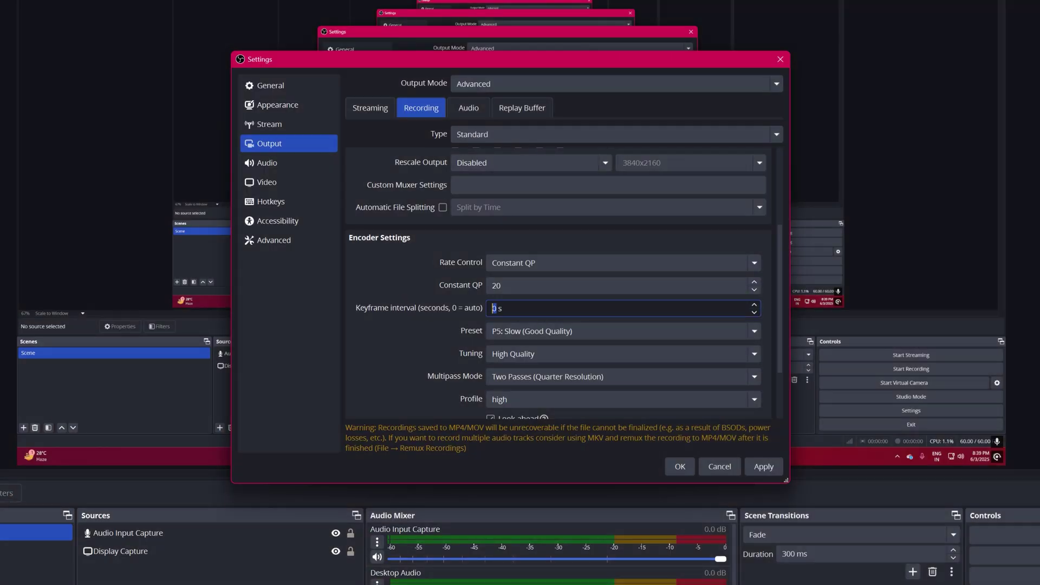
left_click(402, 340)
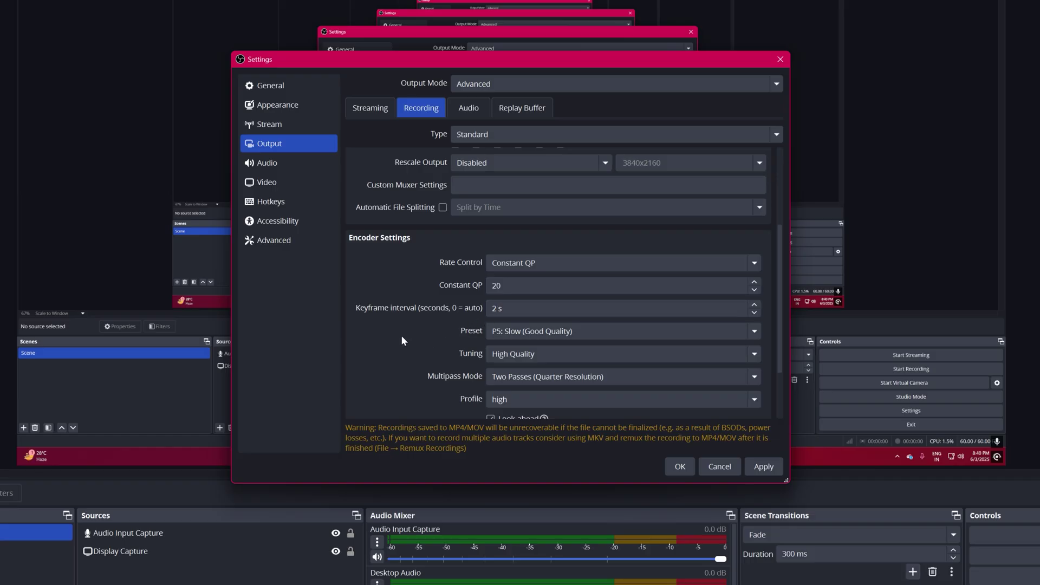
- Keep the NVENC P5: Slow preset, High Quality tuning and high profile
left_click(635, 332)
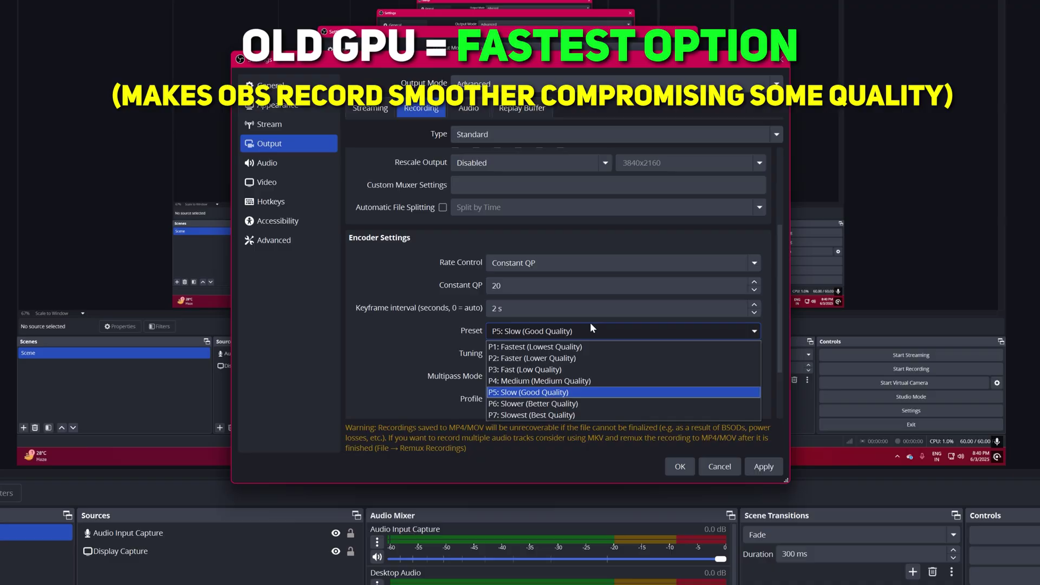
left_click(590, 324)
left_click(584, 353)
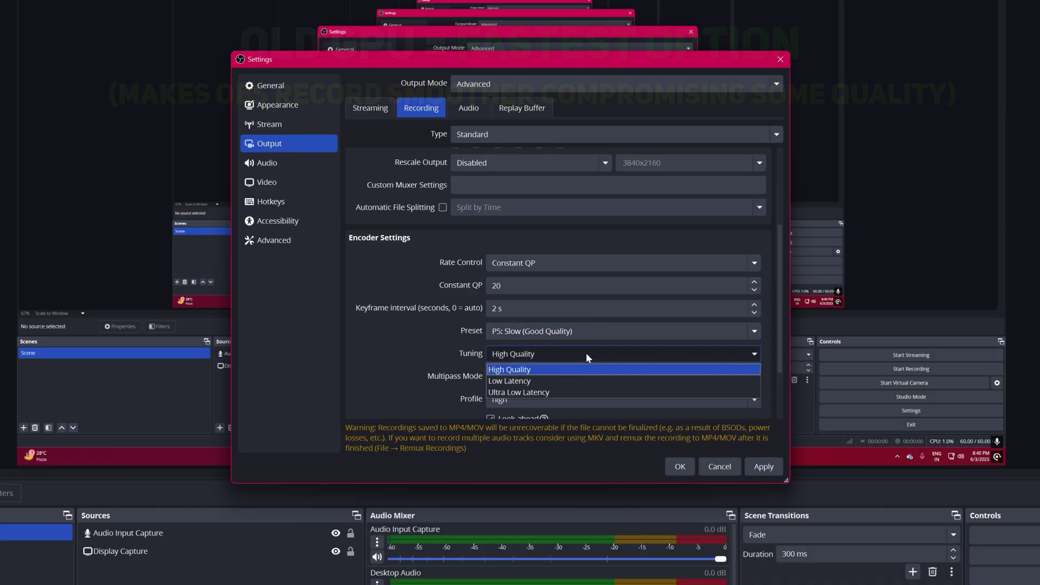
left_click(588, 355)
scroll(395, 339, "down", 1)
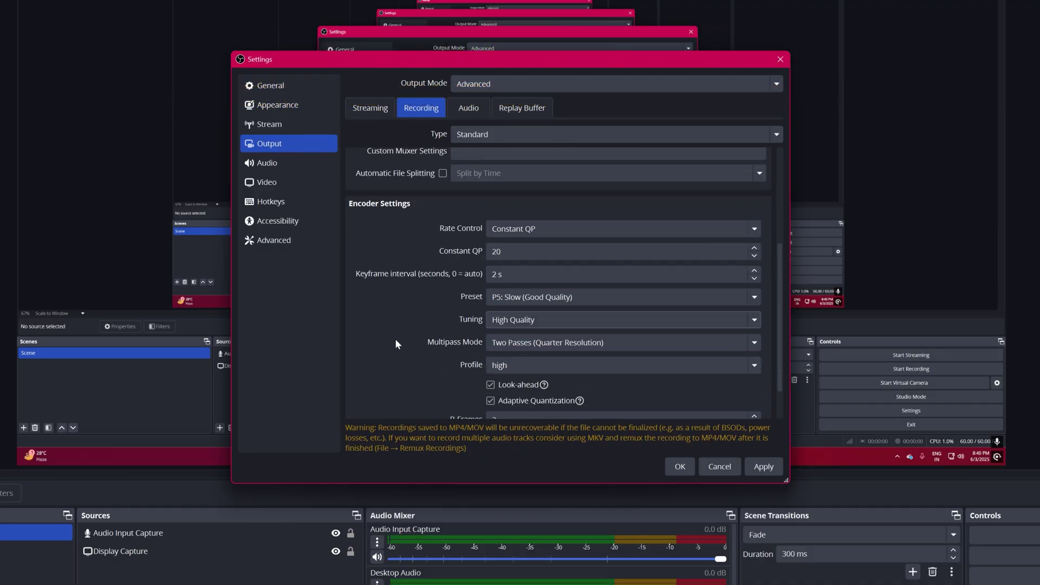
left_click(555, 365)
left_click(518, 380)
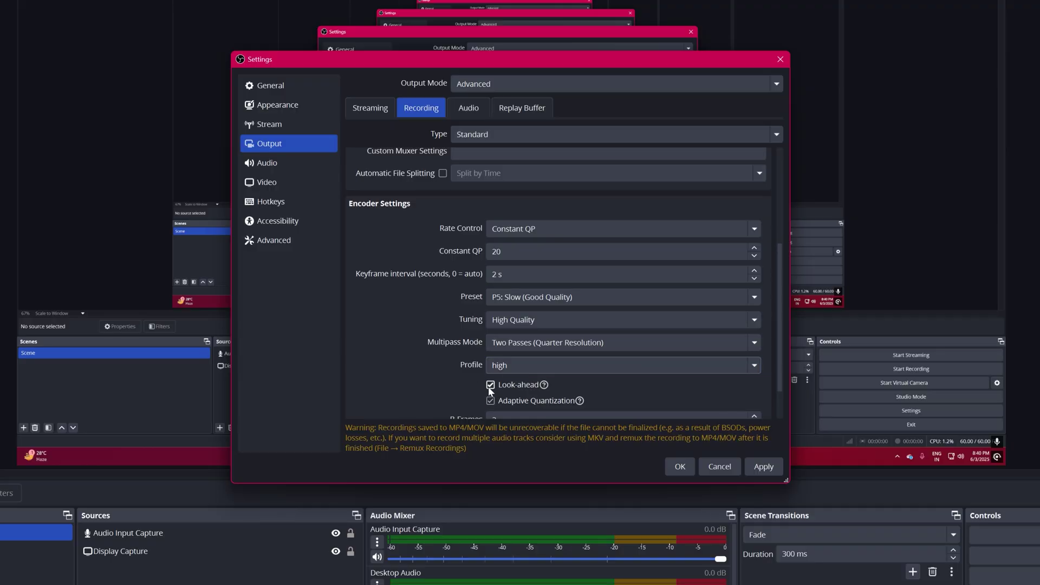
scroll(413, 380, "down", 2)
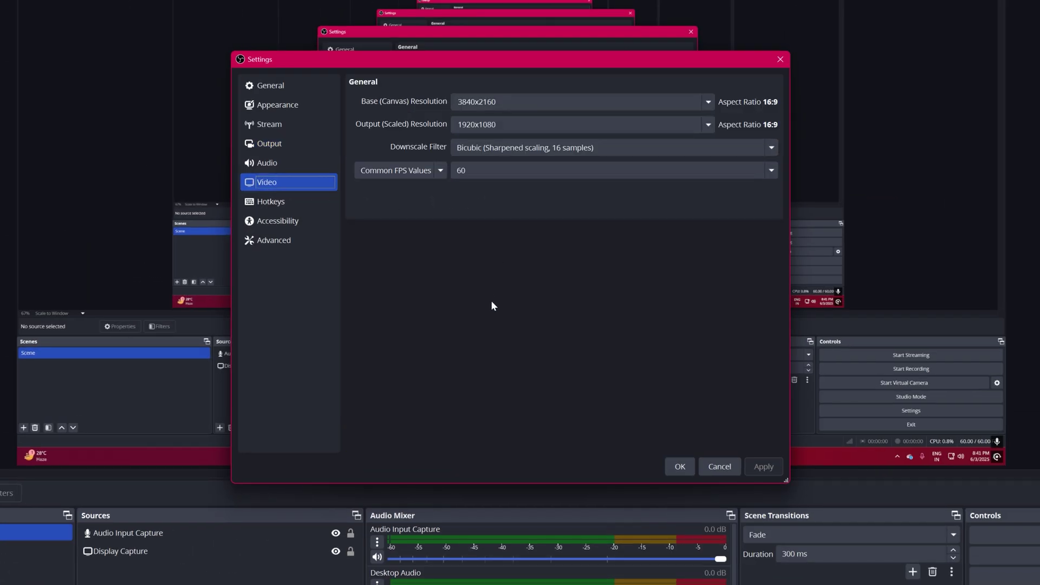
- Keep the 3840x2160 canvas, 1920x1080 output resolution and Bicubic downscale filter
left_click(707, 102)
left_click(484, 117)
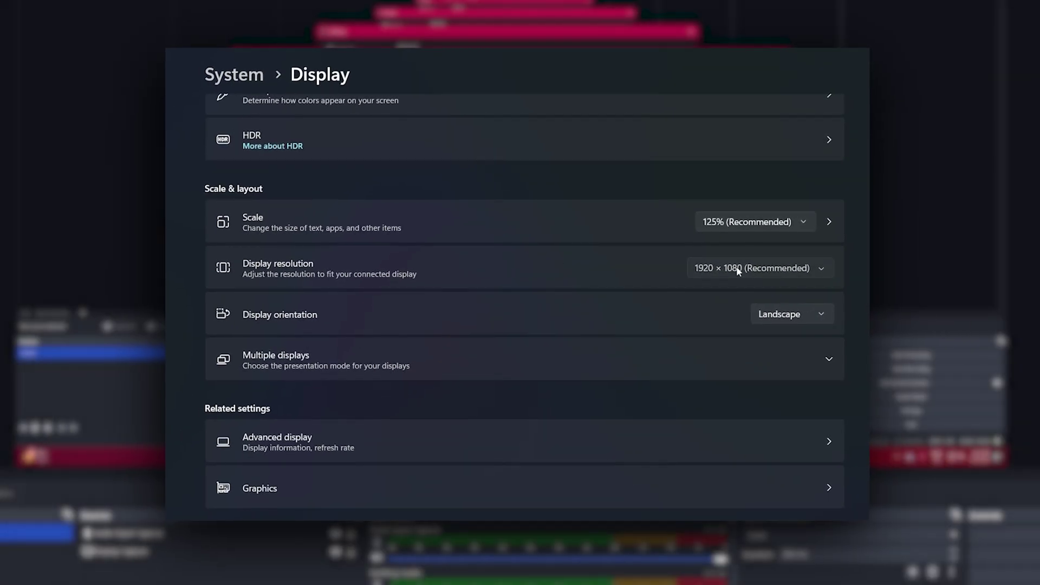
left_click(738, 271)
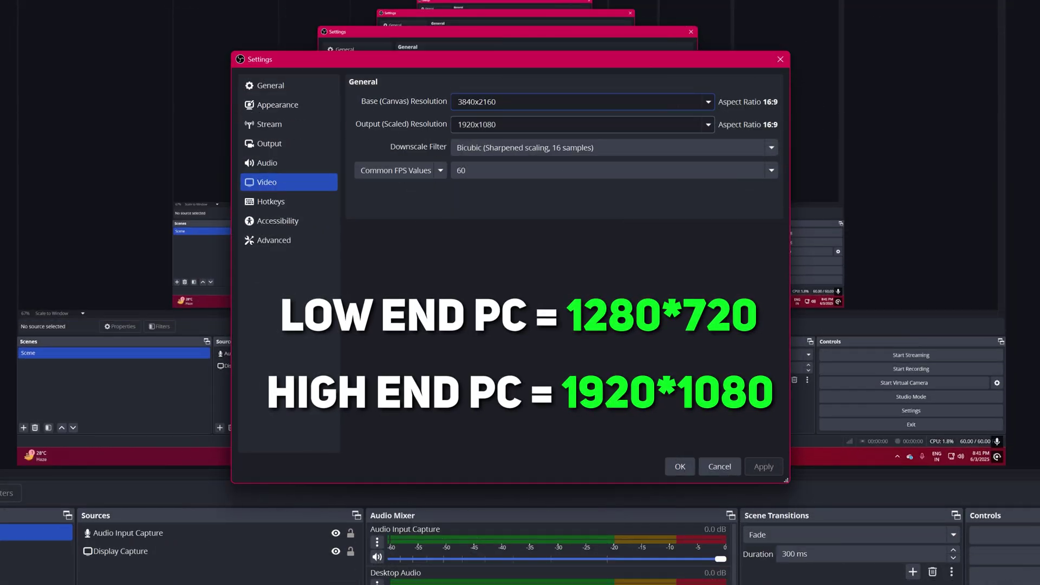
left_click(706, 125)
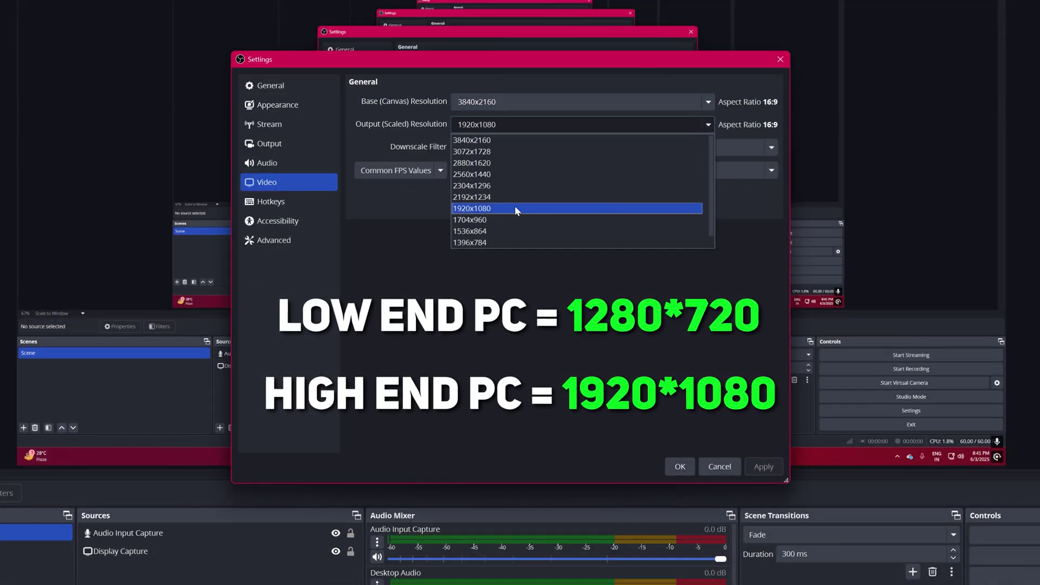
scroll(514, 209, "down", 1)
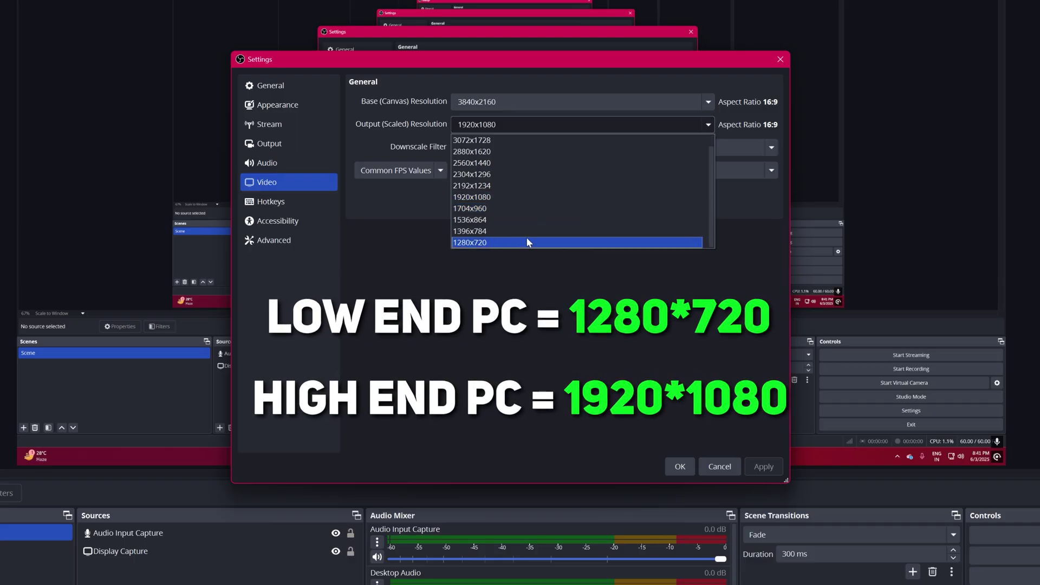
left_click(373, 203)
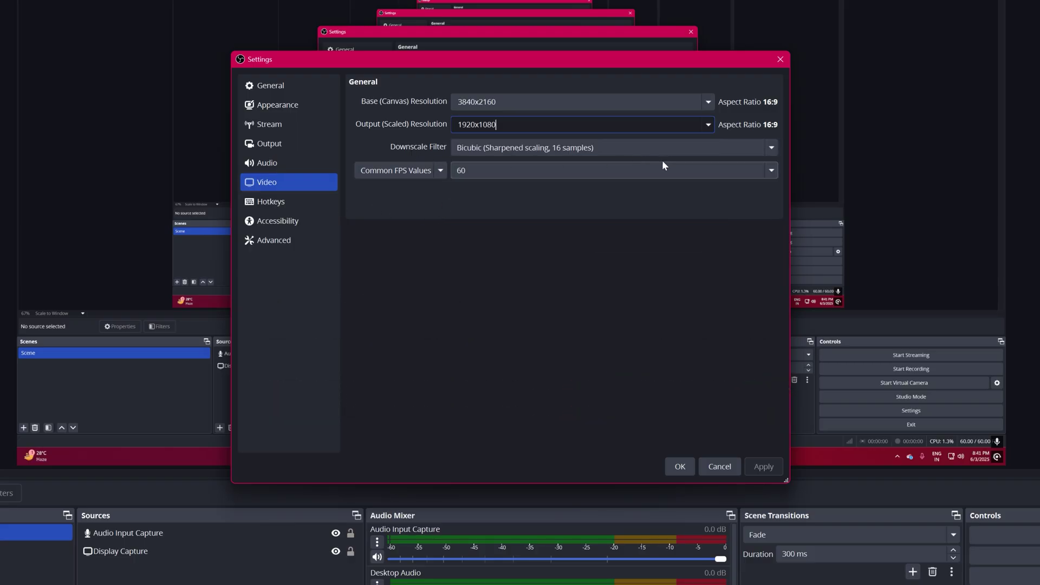
left_click(715, 152)
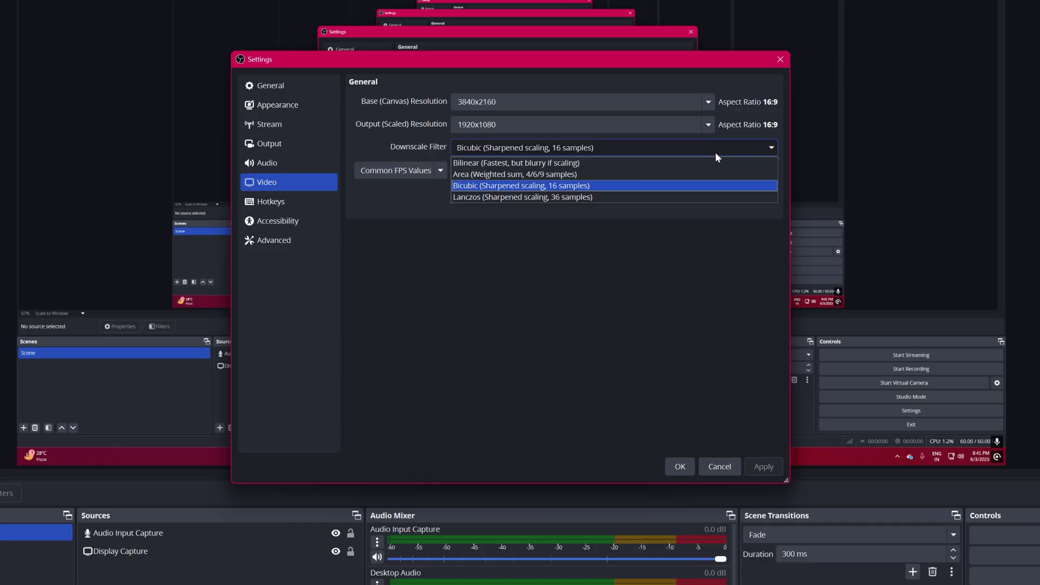
left_click(613, 183)
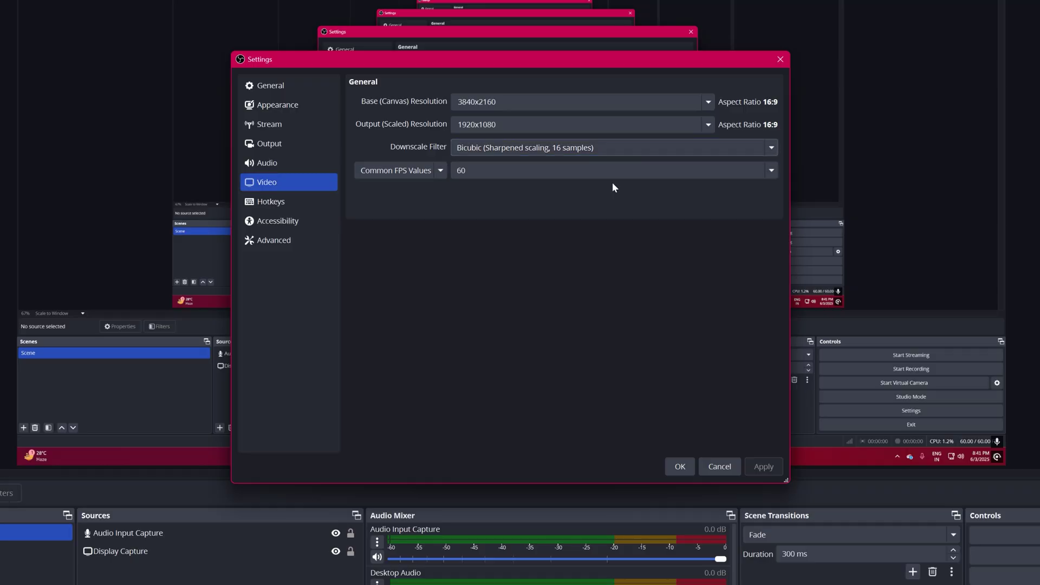
- Lower the common FPS value from 60 to 30
left_click(479, 175)
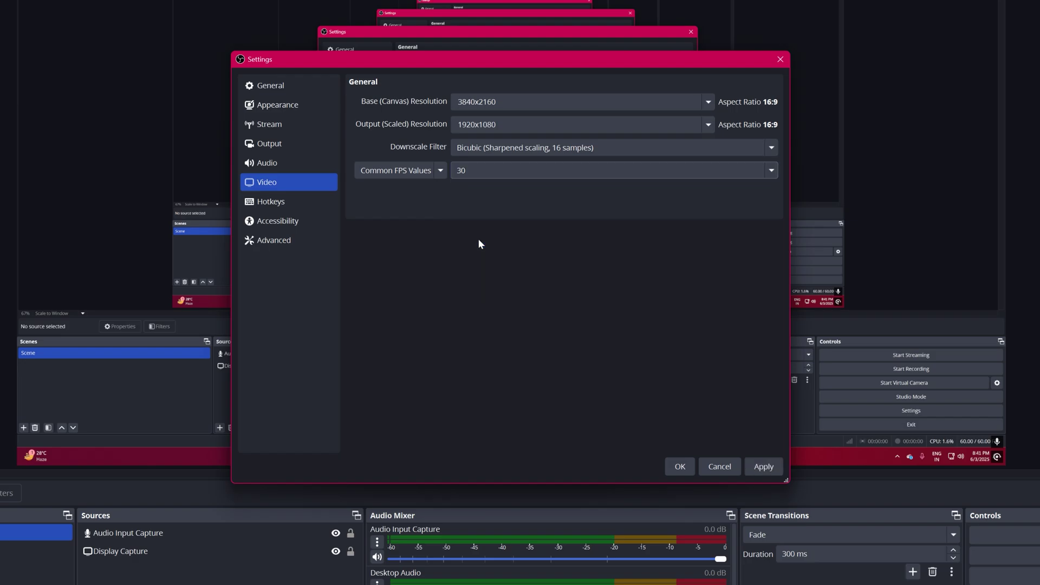
left_click(703, 170)
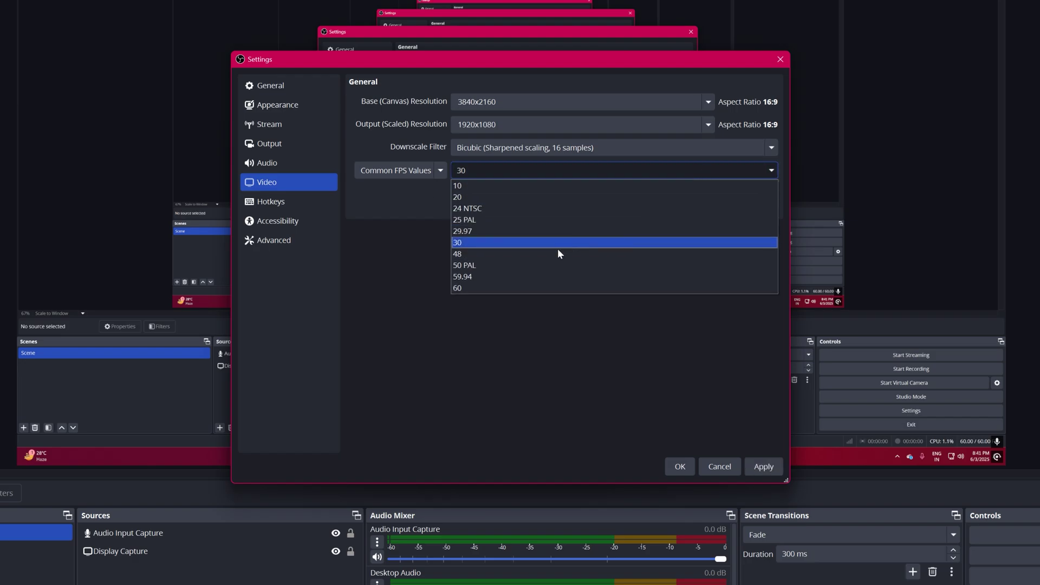
left_click(483, 283)
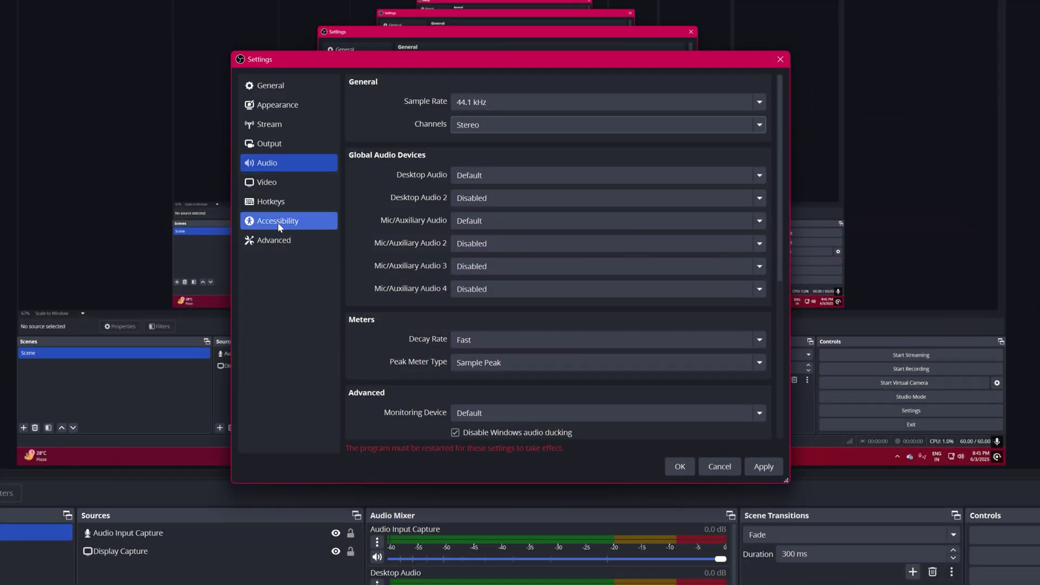
- Change Process Priority on the Advanced page from Normal to Above Normal
left_click(289, 246)
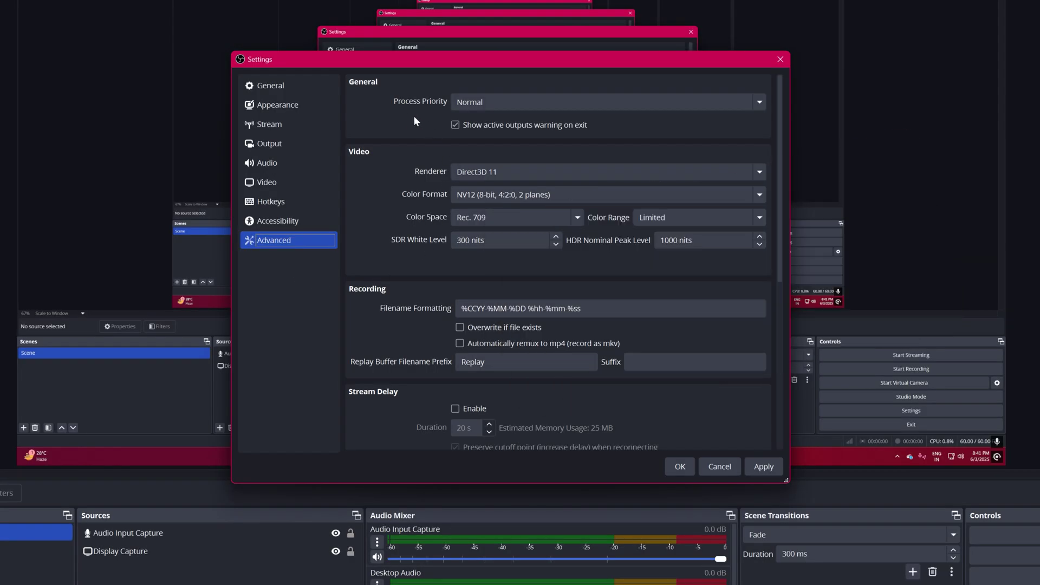
left_click(548, 106)
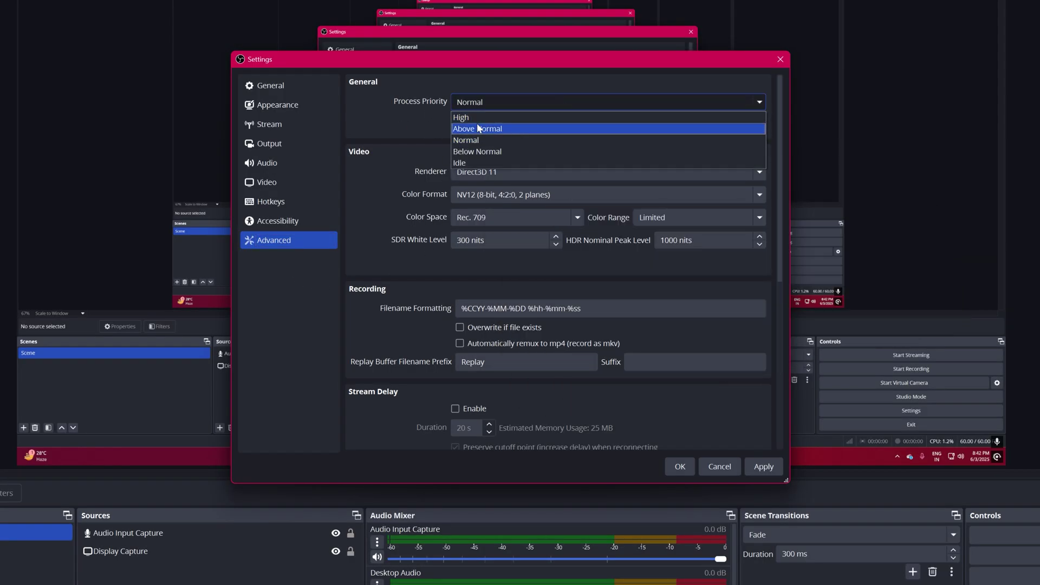
left_click(508, 130)
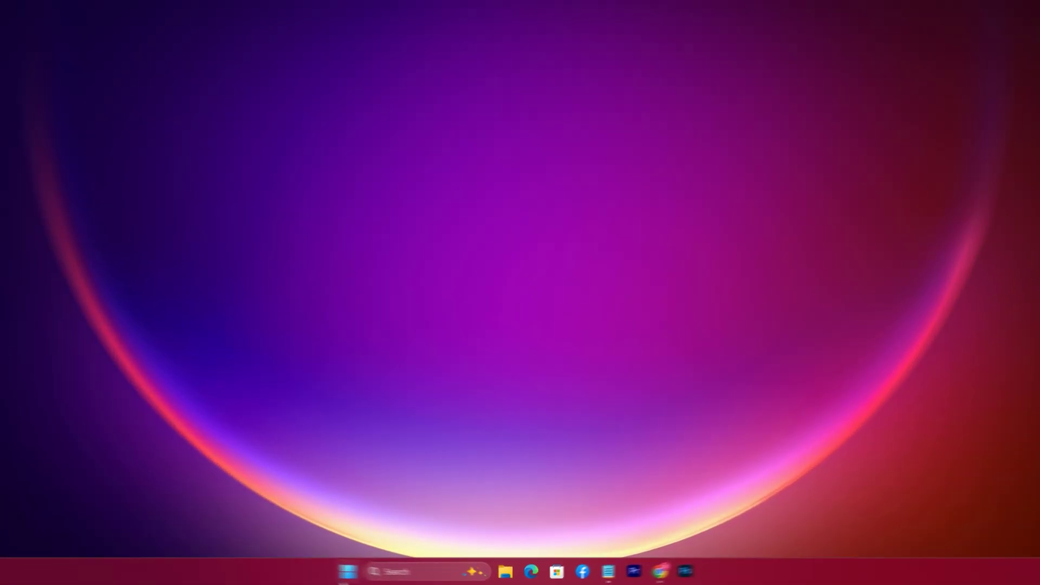
- Search Windows Settings for 'graphics' and open the Graphics page's advanced options
left_click(402, 574)
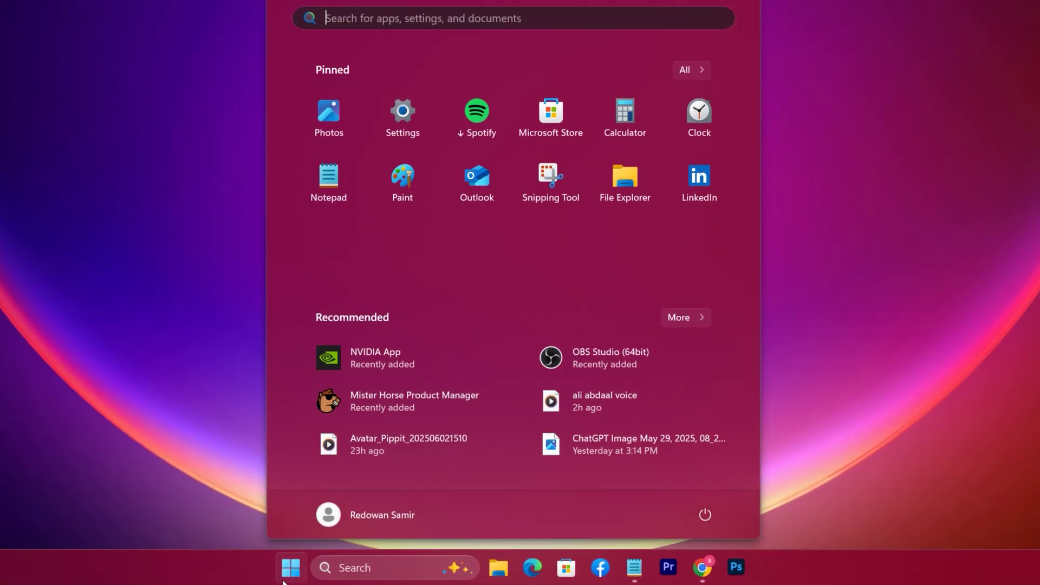
left_click(394, 116)
type("grap")
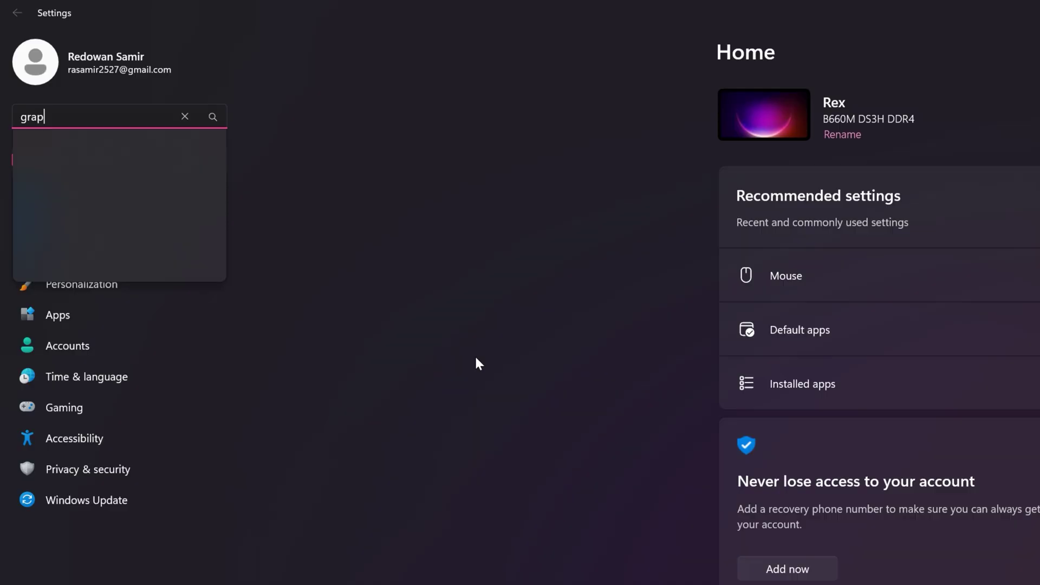
type("hics")
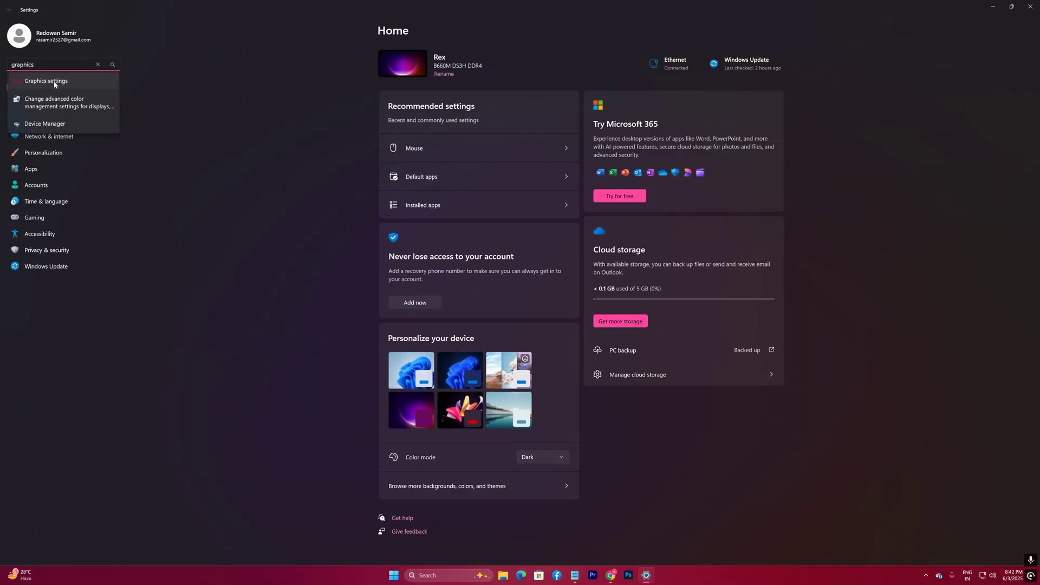
left_click(54, 83)
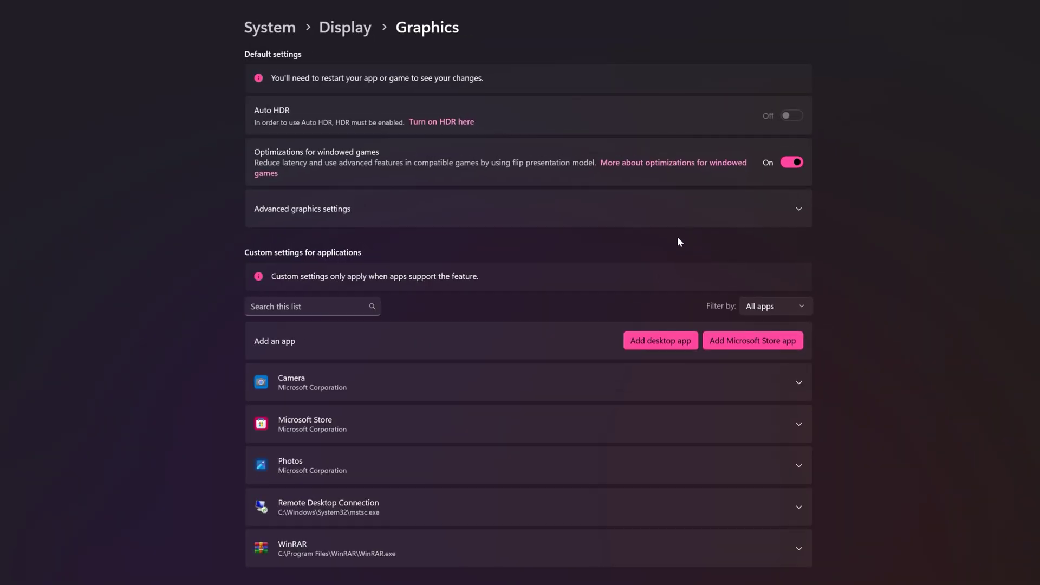
left_click(709, 176)
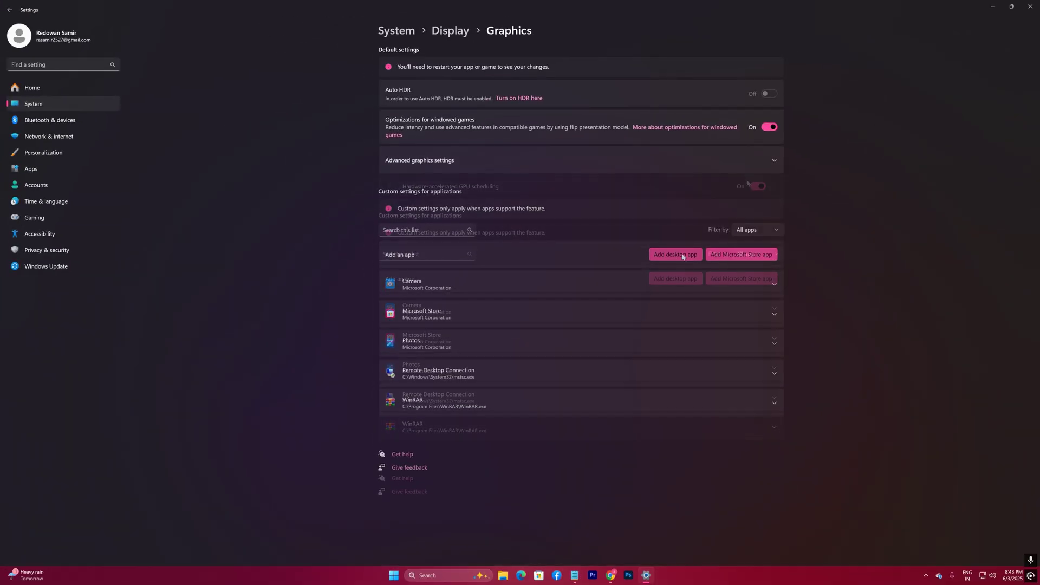
- Add obs64 from C:\Program Files\obs-studio\bin\64bit to the graphics app list and show its GPU preference choices
left_click(672, 258)
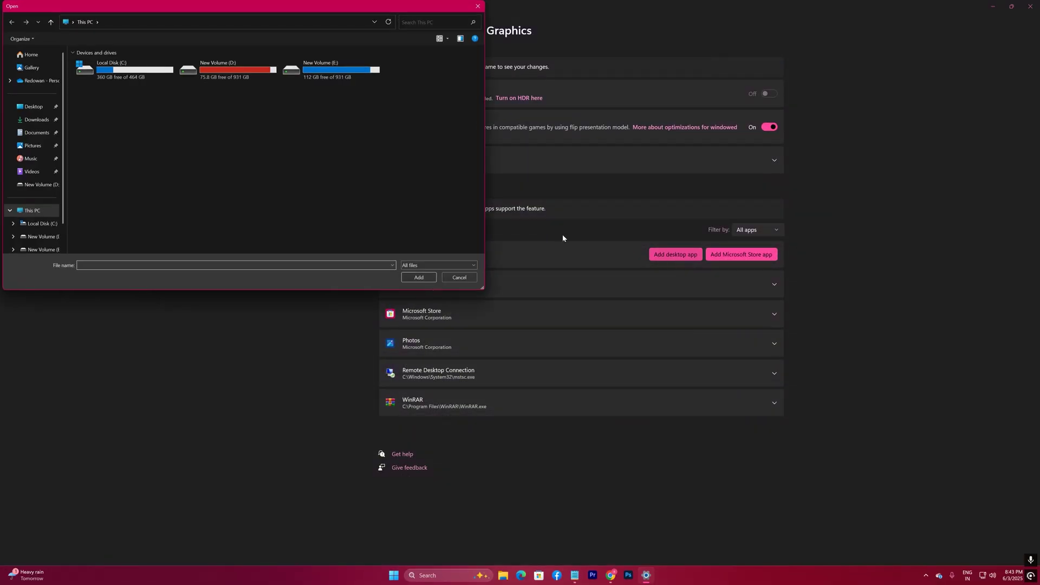
double_click(135, 75)
double_click(103, 100)
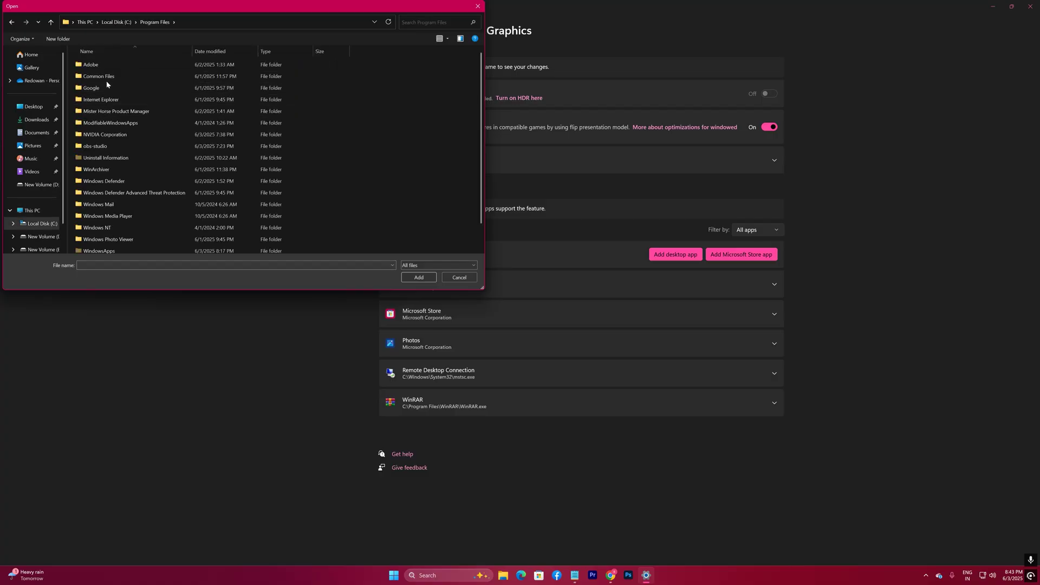
double_click(98, 144)
left_click(90, 111)
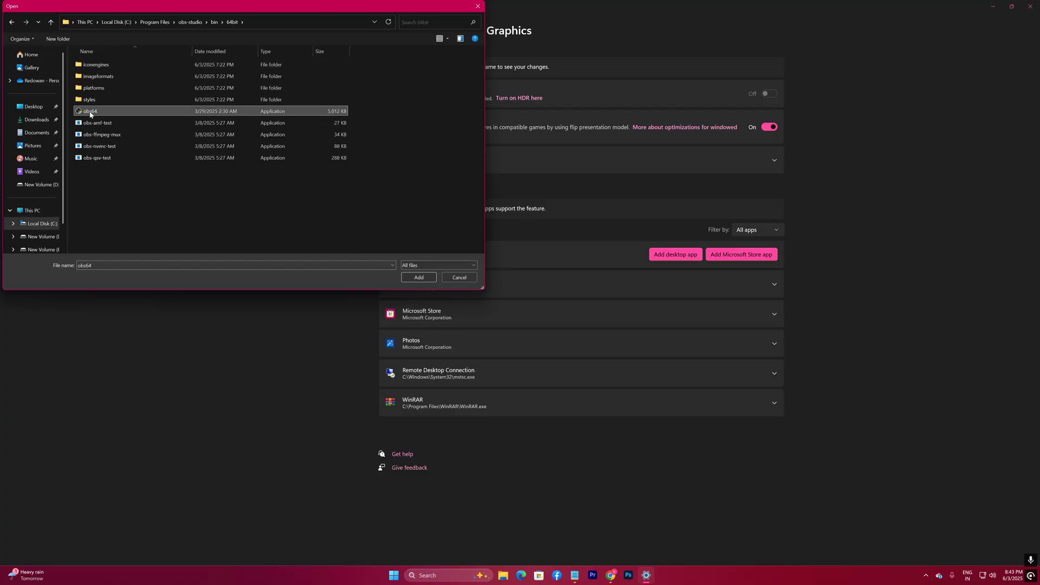
left_click(418, 277)
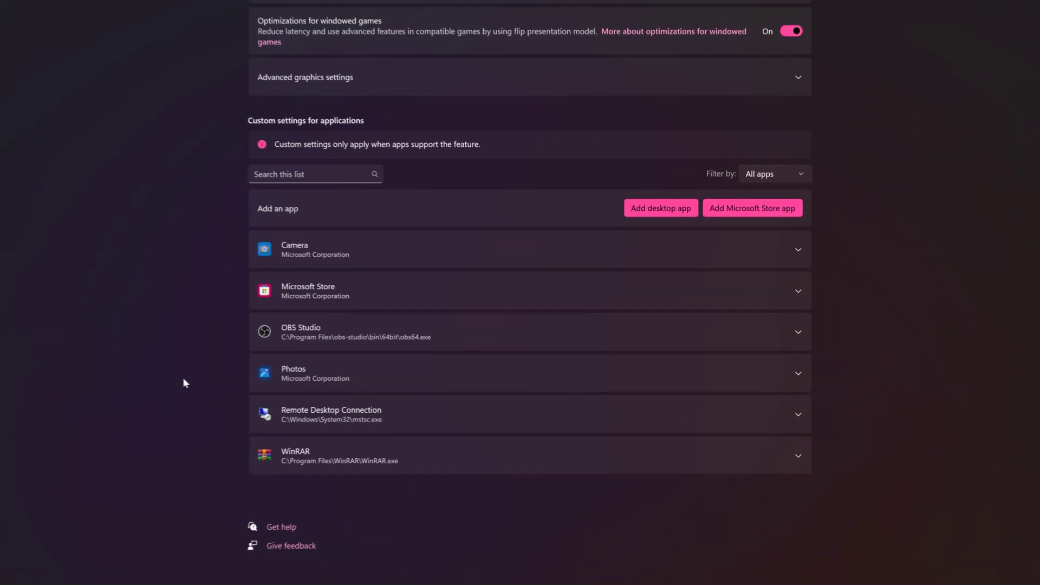
left_click(743, 347)
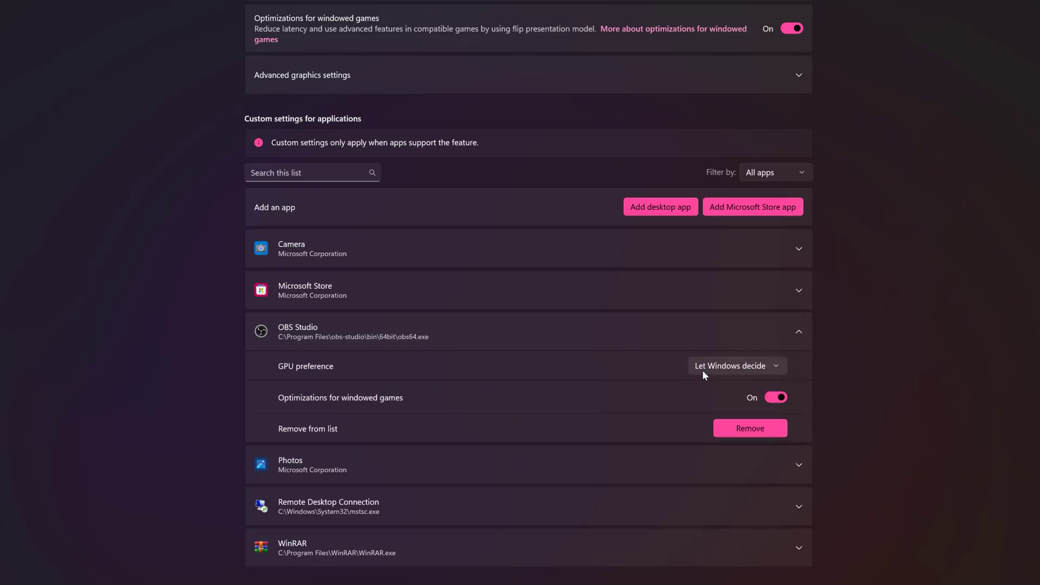
left_click(762, 368)
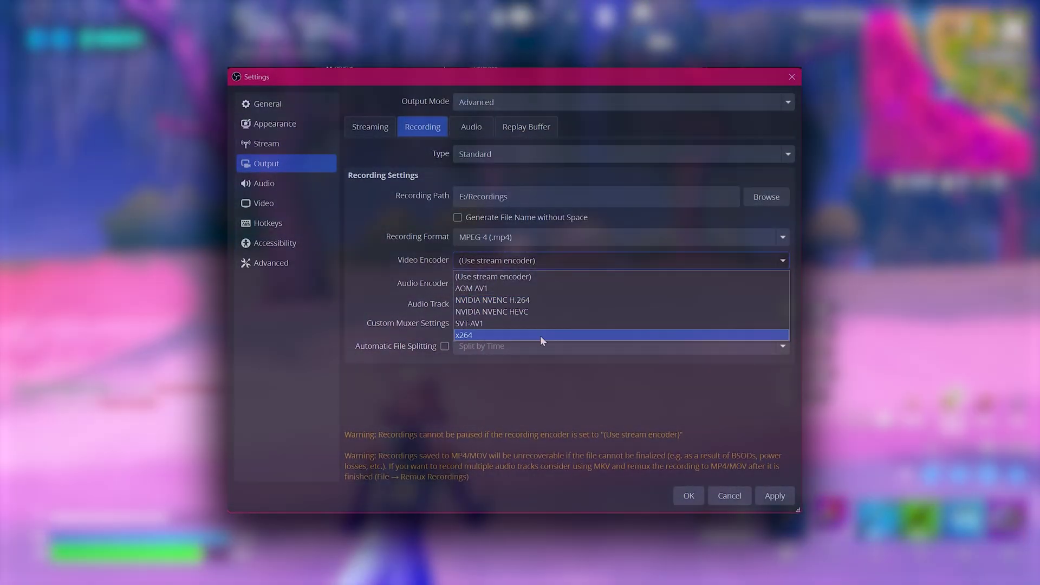
left_click(541, 335)
scroll(689, 293, "down", 2)
left_click(655, 320)
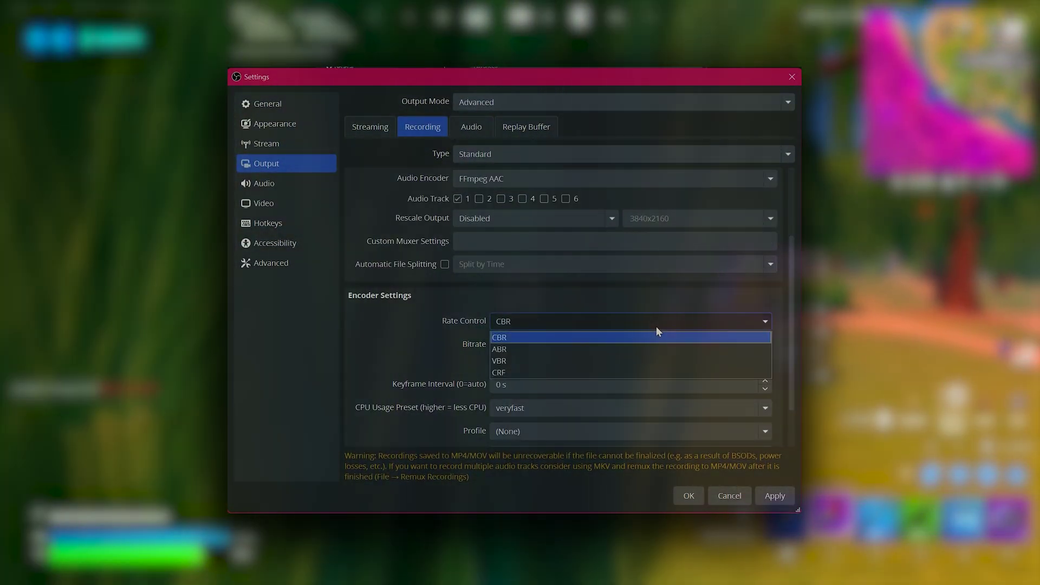
left_click(596, 361)
scroll(548, 353, "down", 1)
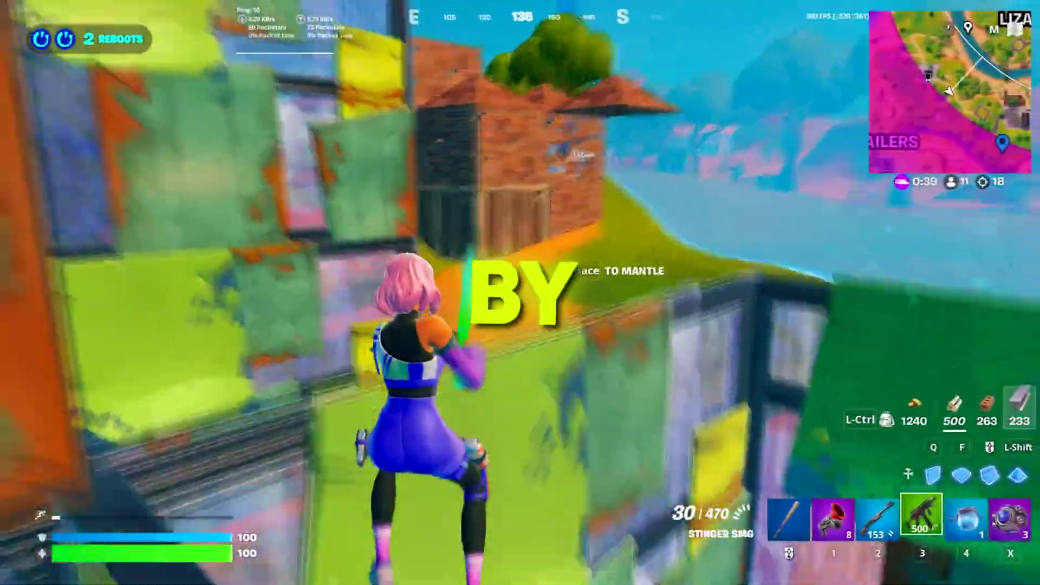